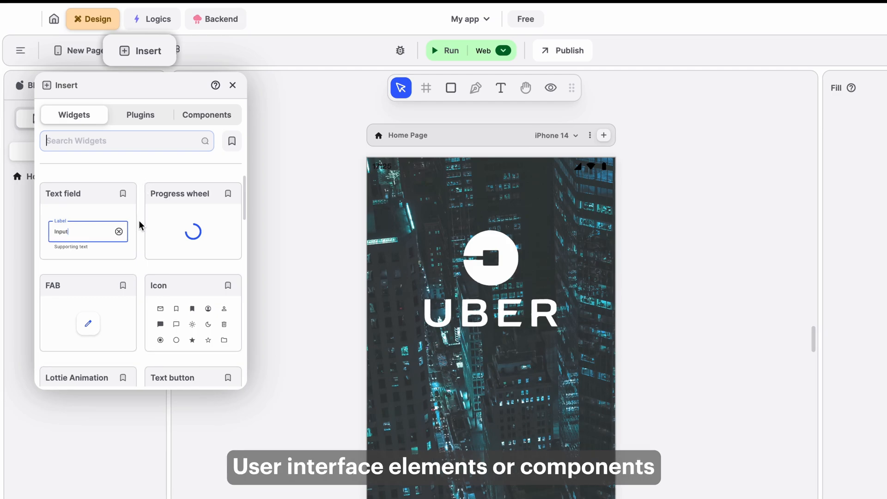
Browse the widgets available in the Insert panel's widget list.
scroll(138, 220, "down", 3)
scroll(138, 221, "down", 3)
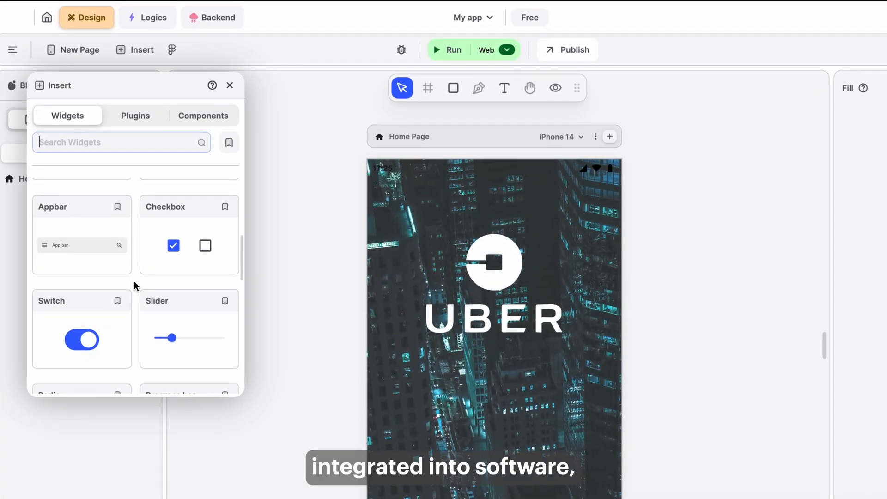
scroll(134, 278, "down", 4)
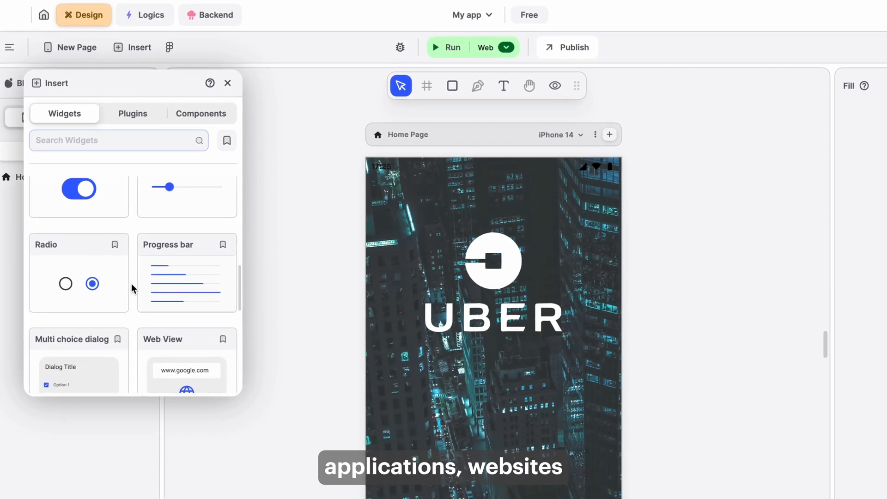
scroll(132, 283, "down", 4)
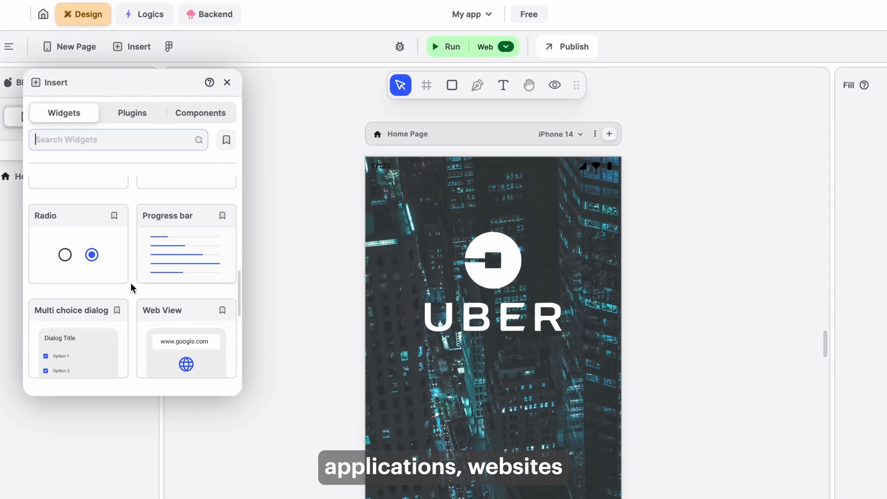
scroll(130, 286, "down", 4)
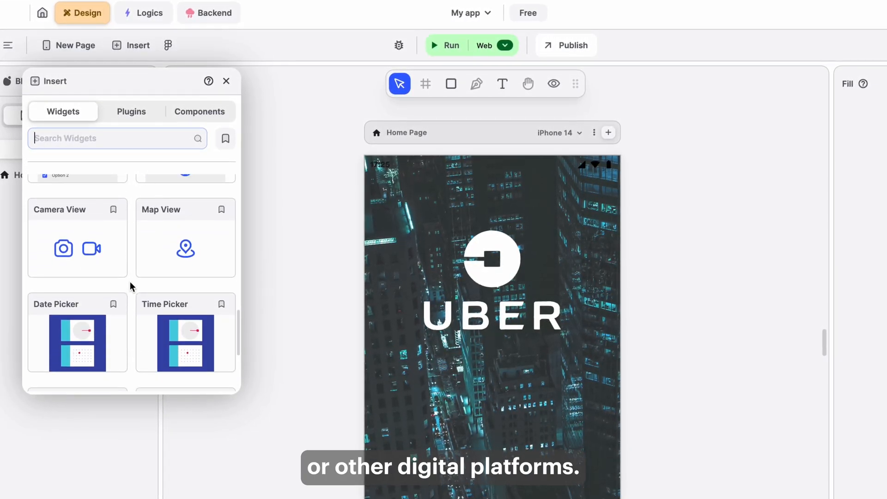
scroll(130, 281, "down", 1)
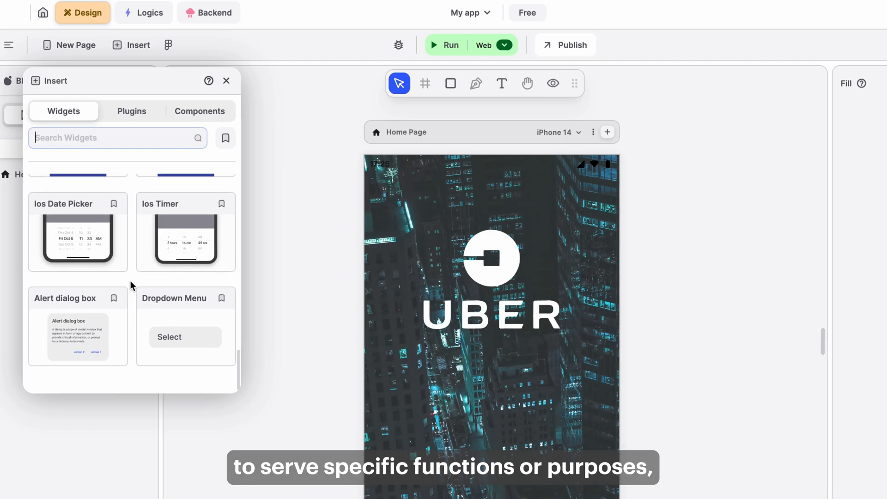
scroll(130, 281, "up", 3)
scroll(131, 280, "up", 6)
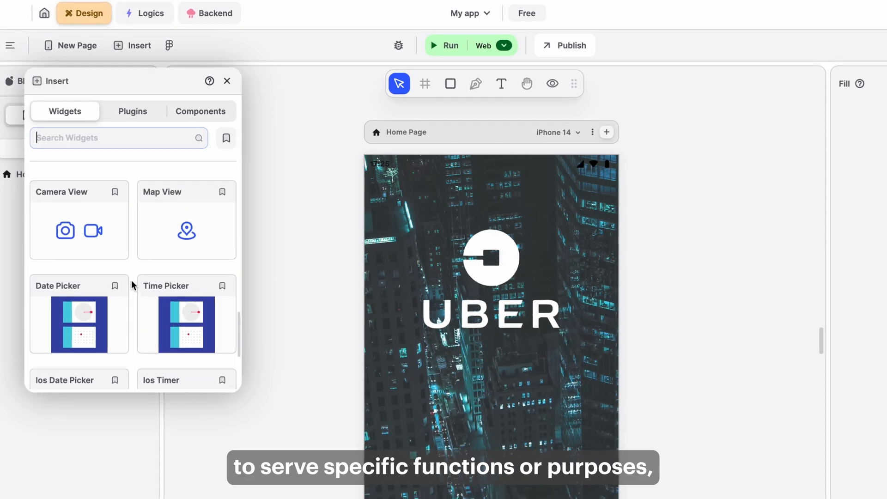
scroll(132, 279, "up", 5)
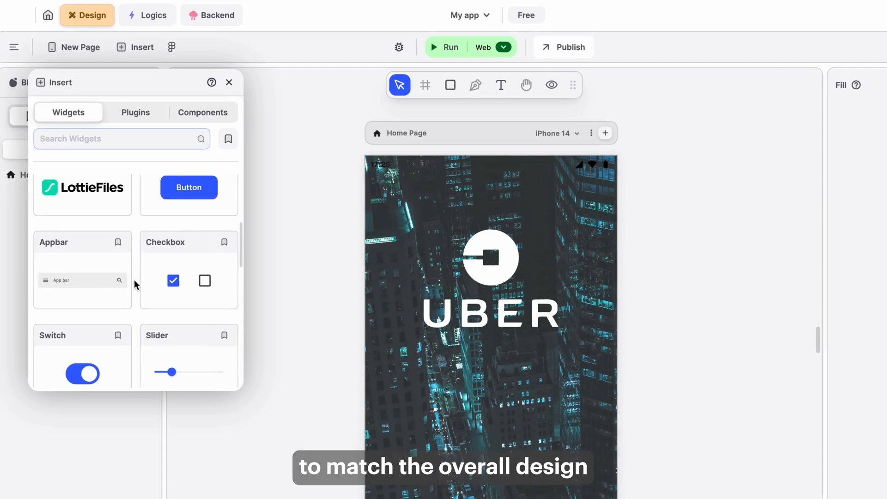
scroll(134, 279, "up", 5)
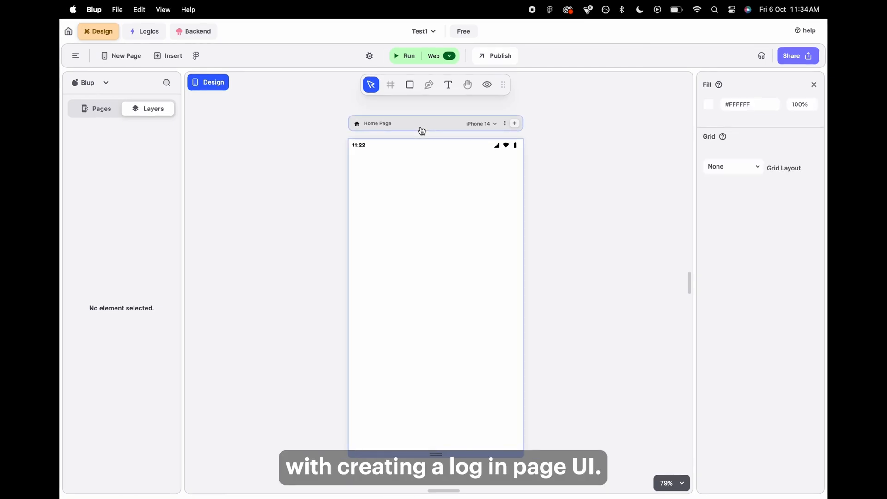
Draw a rectangle about 347 × 559 on the Home Page and fill it with the pexels-david-skyrius-2129796.jpg image.
left_click(410, 84)
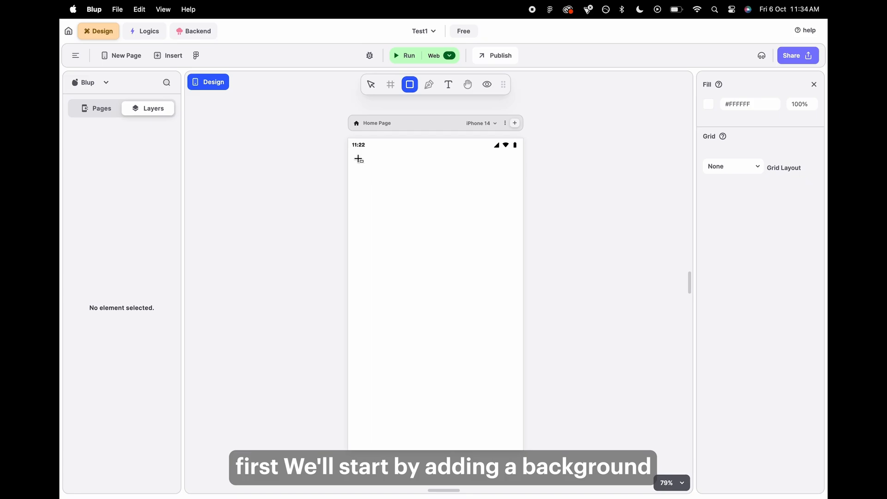
left_click_drag(359, 159, 496, 381)
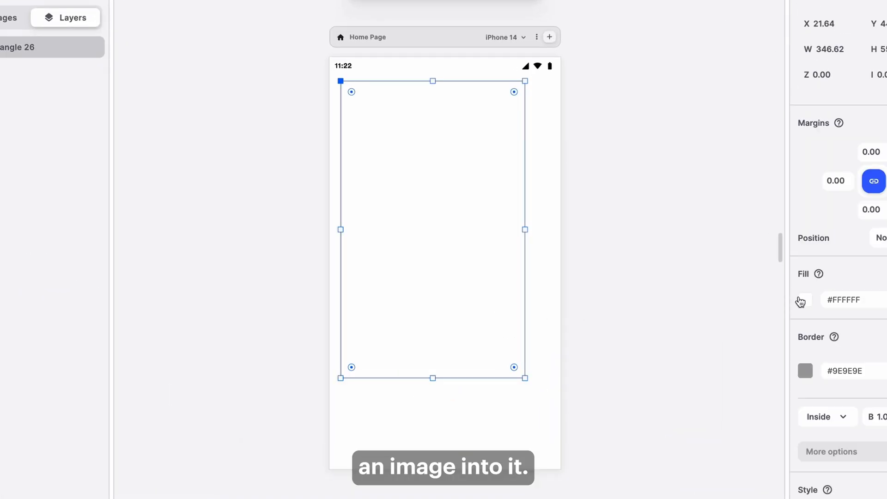
left_click(805, 299)
left_click(591, 199)
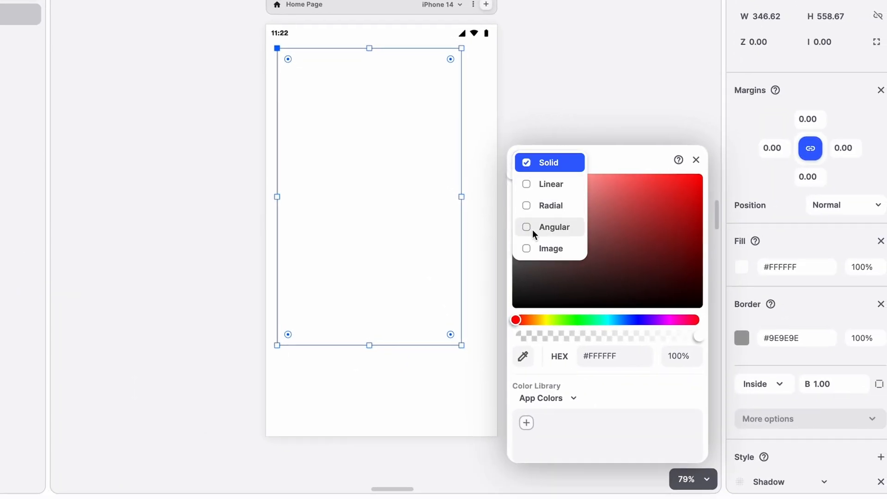
left_click(534, 252)
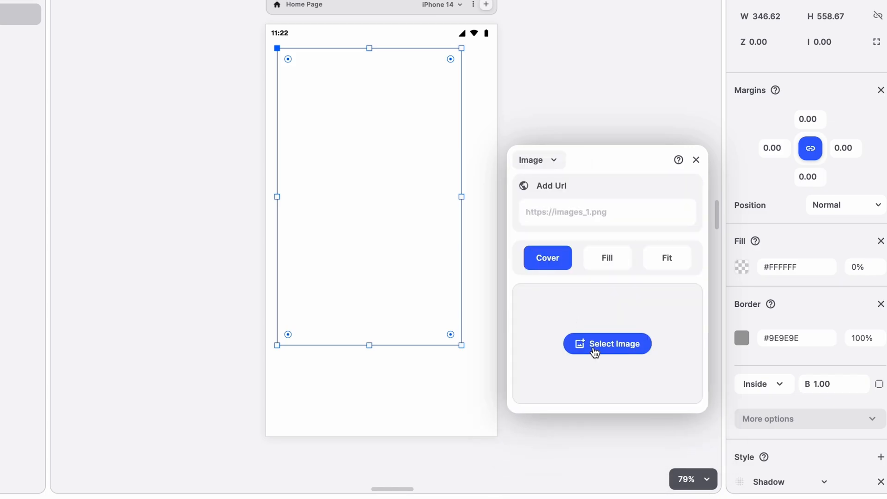
left_click(595, 352)
scroll(404, 290, "down", 5)
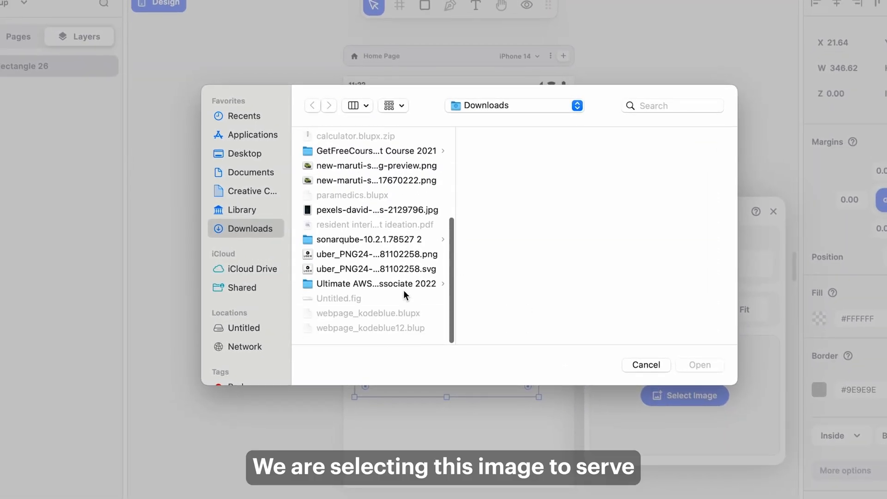
left_click(404, 213)
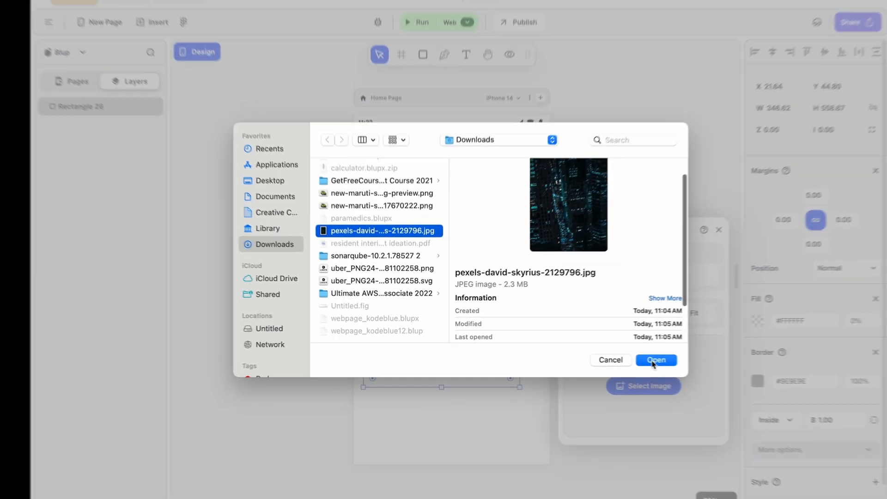
left_click(699, 365)
left_click(462, 276)
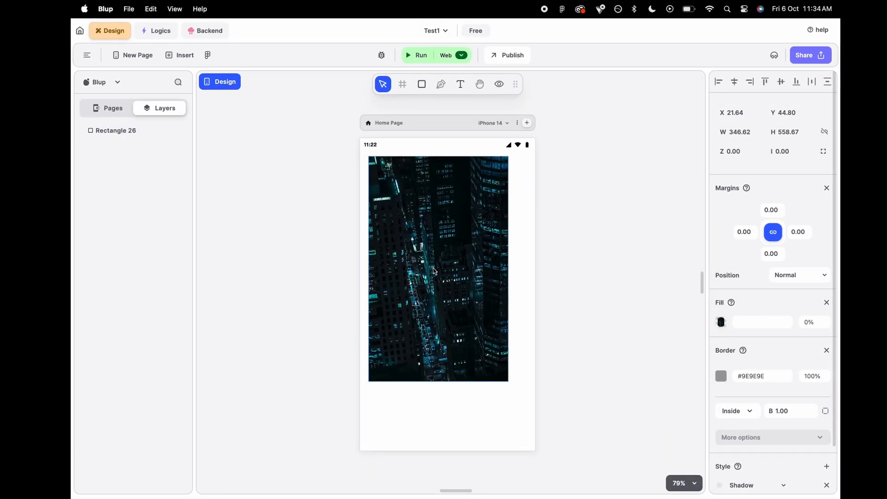
Resize the image rectangle so it covers the entire screen.
left_click_drag(365, 154, 357, 134)
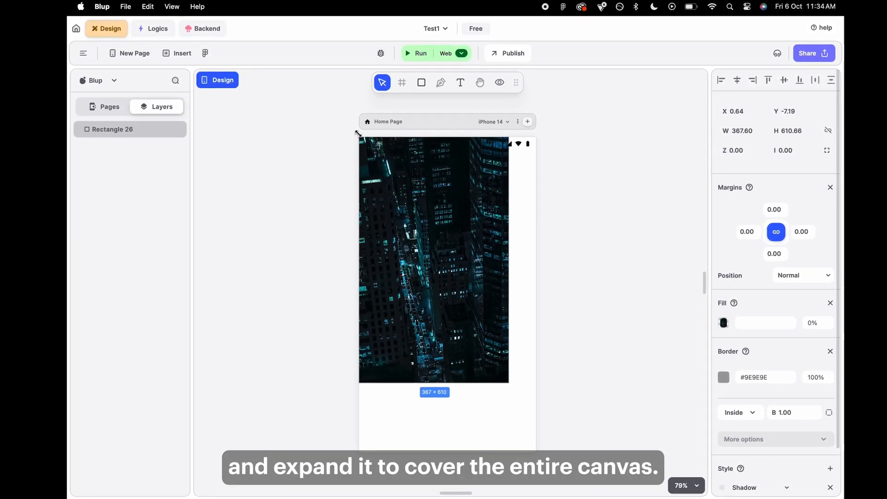
left_click_drag(506, 382, 536, 451)
left_click(597, 373)
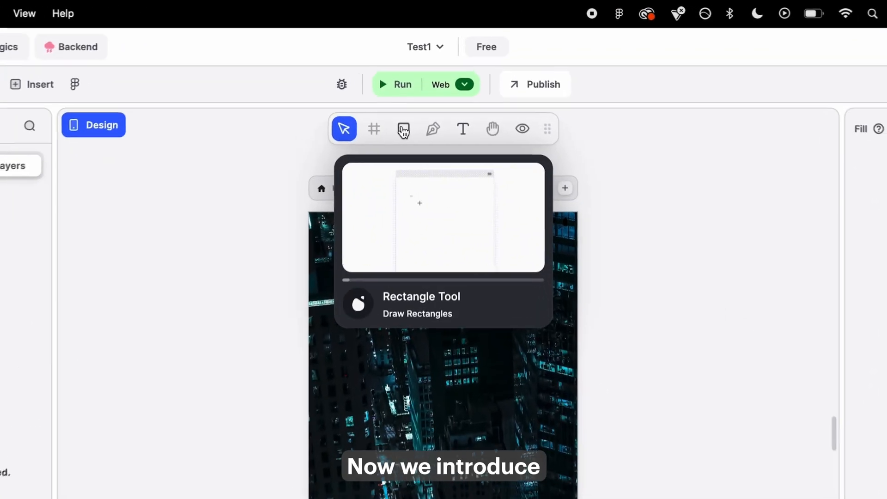
Draw a second rectangle about 290 × 337 over the background image.
left_click(404, 131)
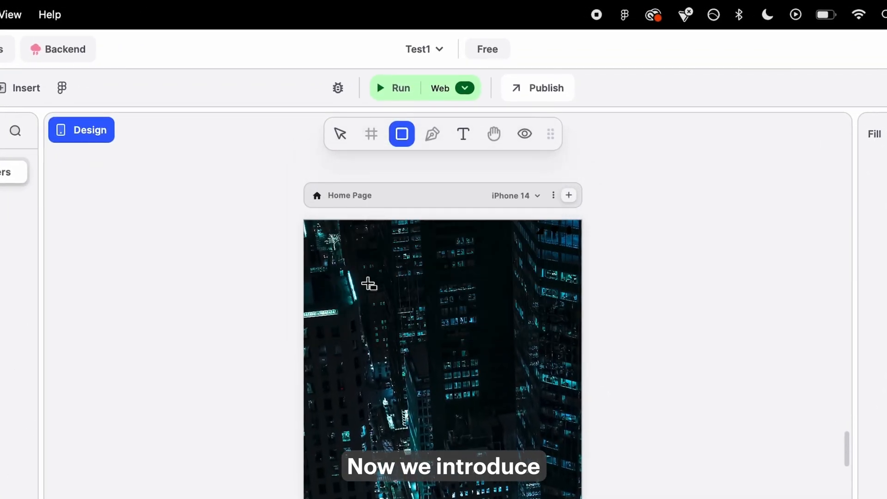
left_click_drag(342, 274, 525, 470)
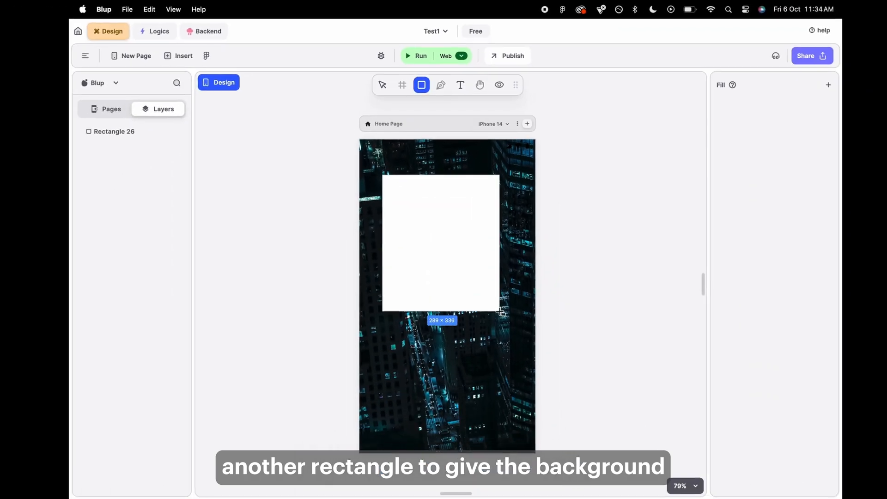
left_click_drag(500, 311, 500, 311)
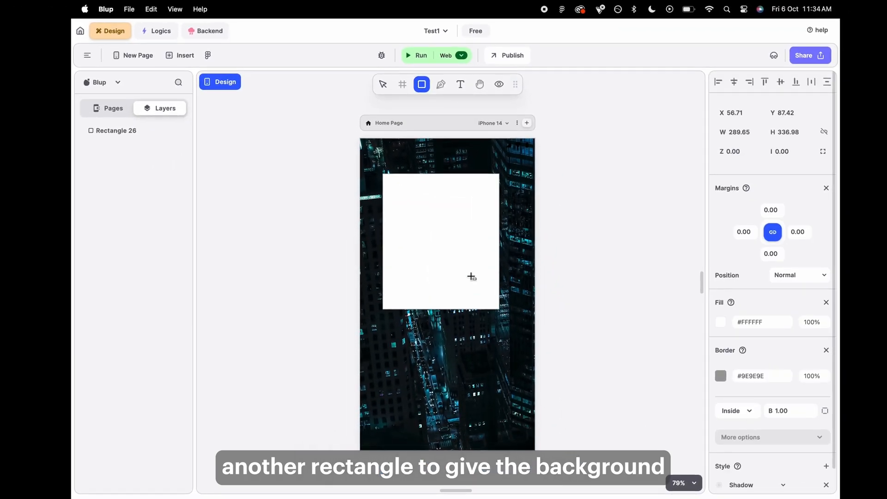
left_click(473, 279)
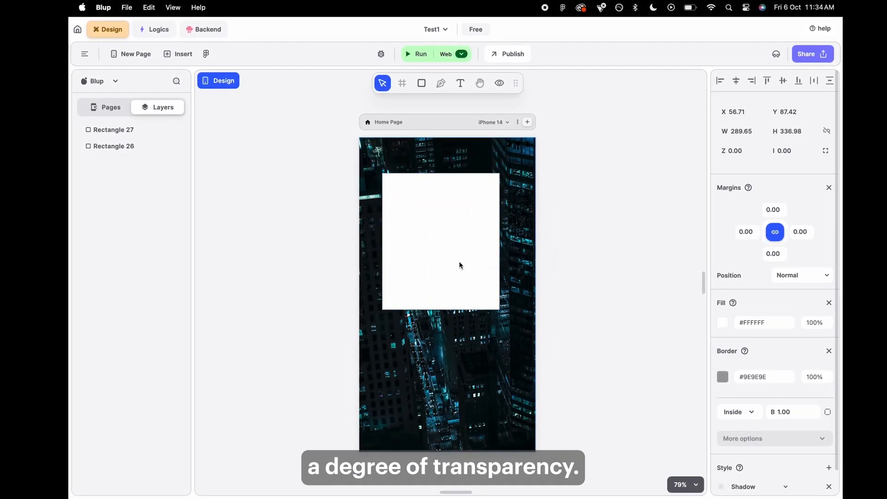
left_click(458, 262)
left_click(586, 301)
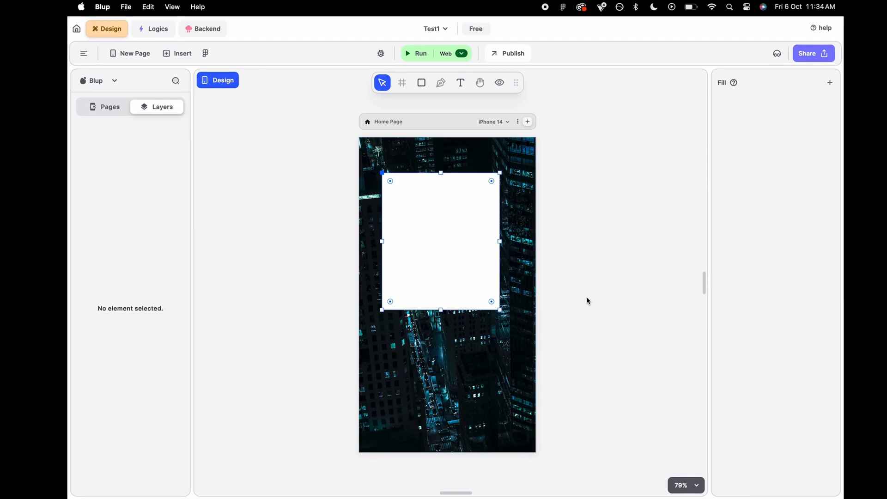
Set the second rectangle's fill opacity to 27% and remove its border.
left_click(464, 253)
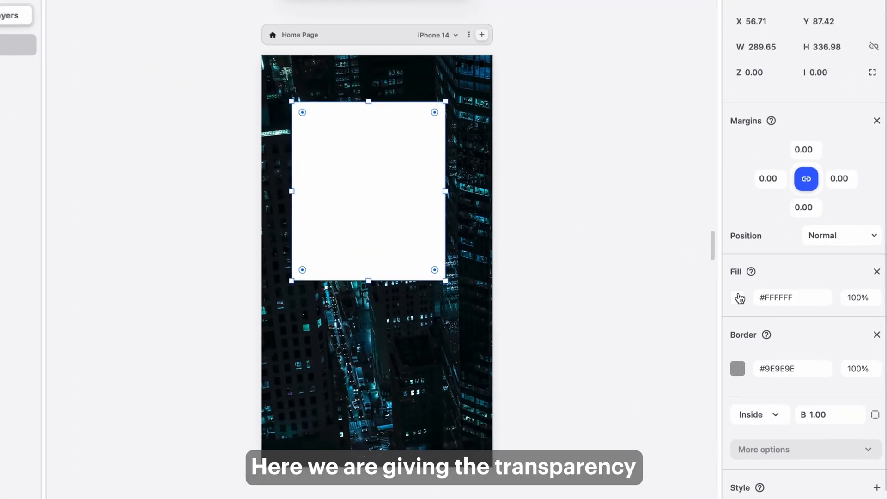
left_click(721, 323)
left_click_drag(622, 365, 554, 364)
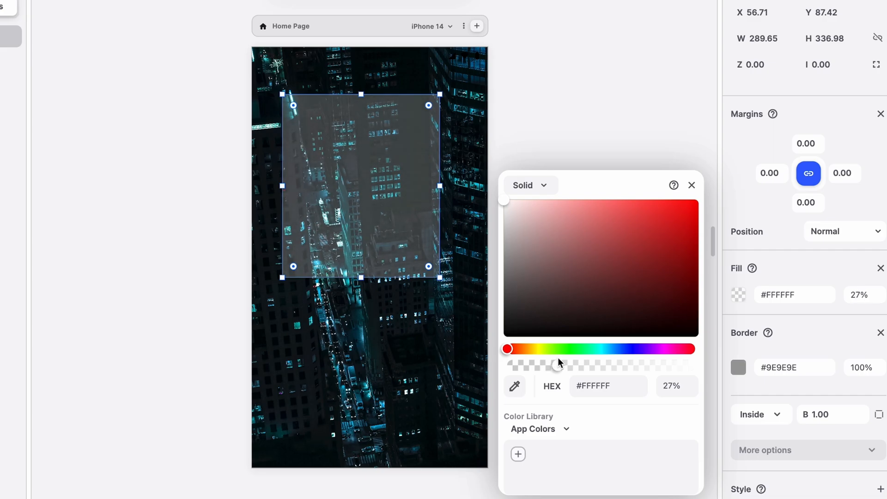
left_click(879, 333)
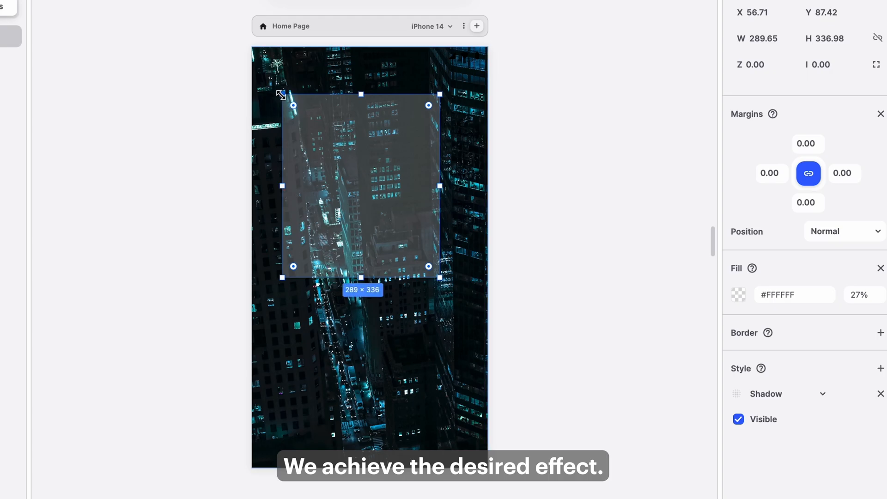
Resize the translucent rectangle to cover the whole screen.
left_click_drag(280, 93, 248, 56)
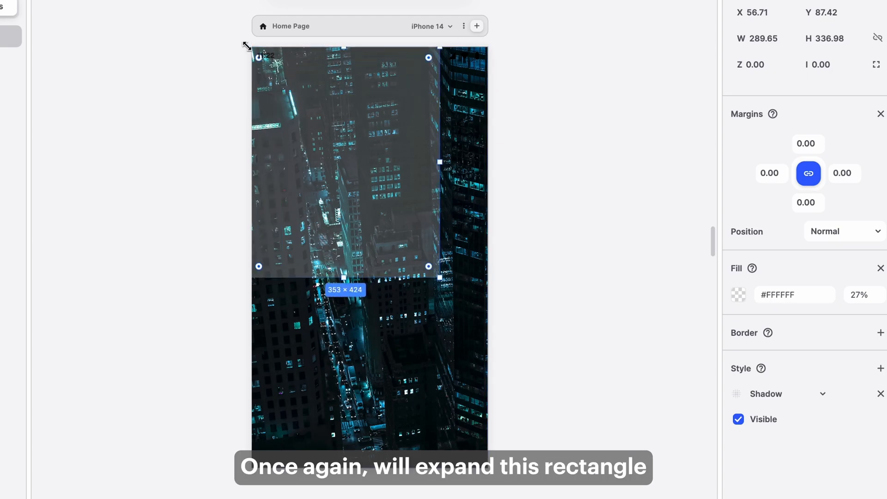
left_click_drag(436, 275, 495, 420)
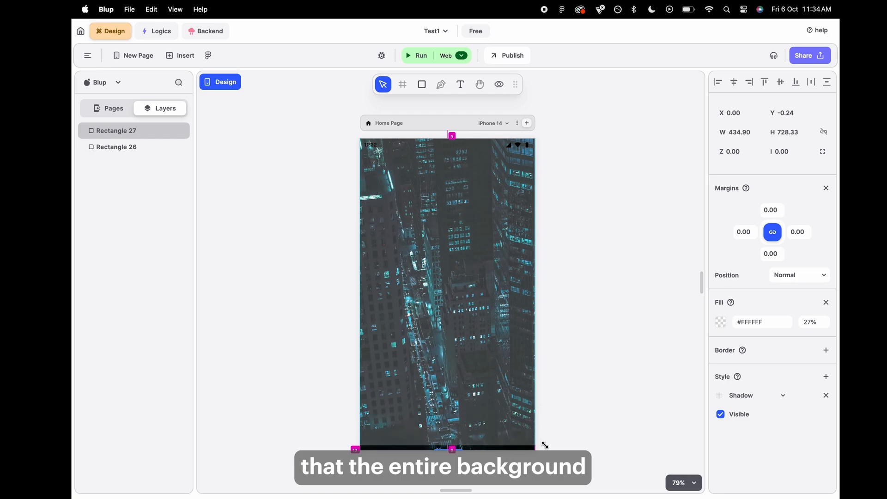
left_click_drag(545, 445, 547, 452)
left_click(584, 392)
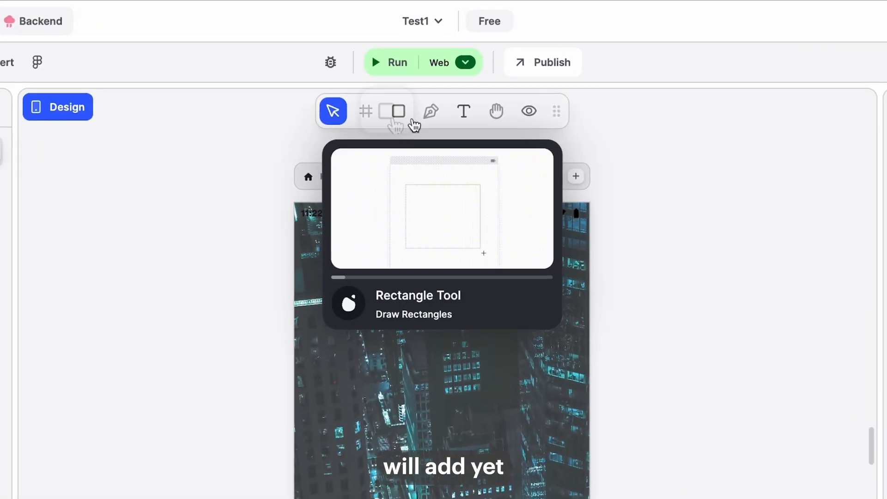
Draw a third rectangle about 248 × 168 near the top of the screen for the logo.
left_click(422, 84)
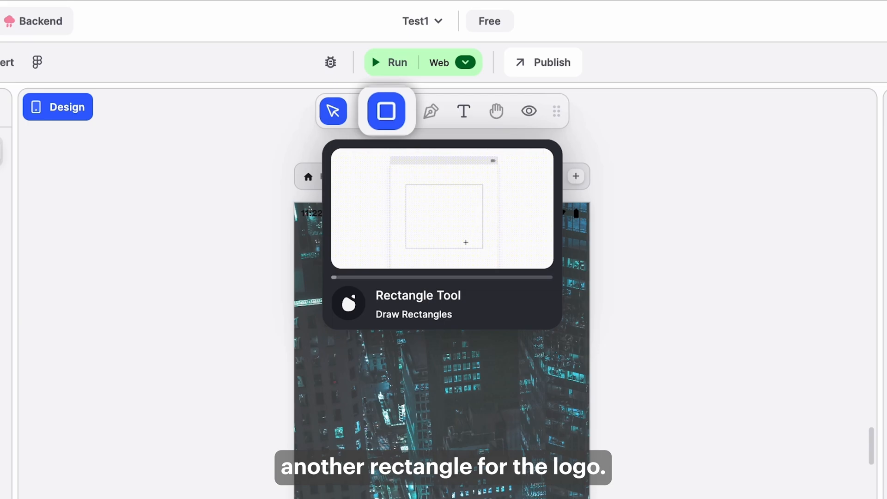
left_click_drag(365, 282, 534, 396)
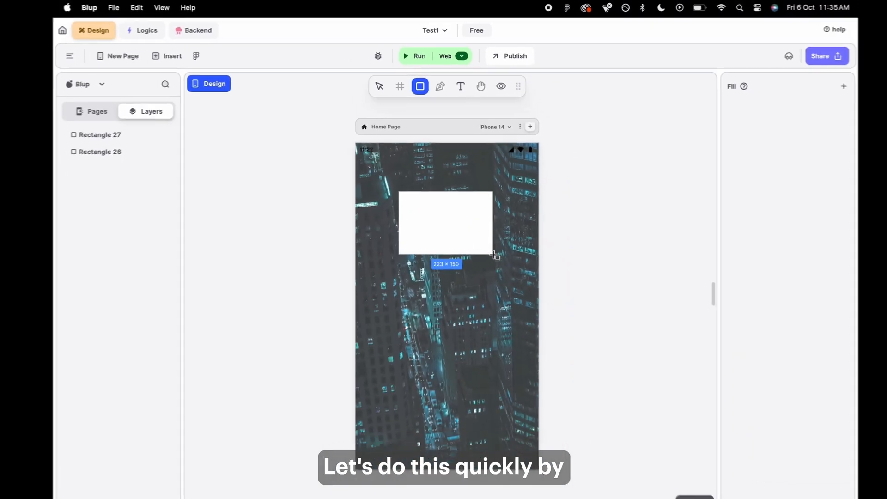
left_click_drag(503, 253, 501, 252)
left_click(476, 241)
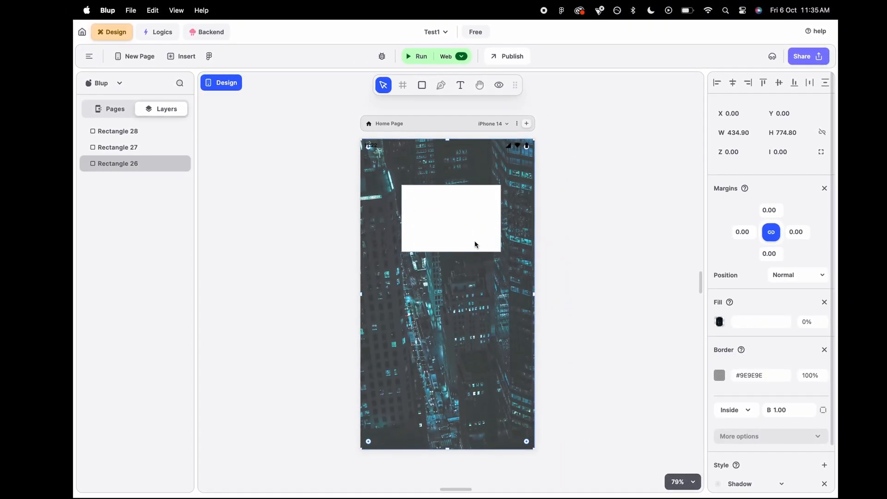
left_click(483, 241)
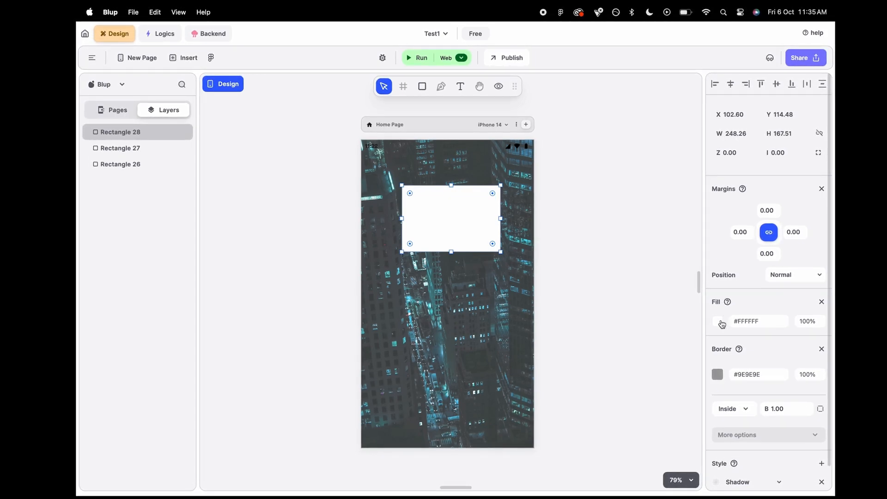
Fill the logo rectangle with the uber_PNG24-2781102258.svg image and remove its border.
left_click(721, 322)
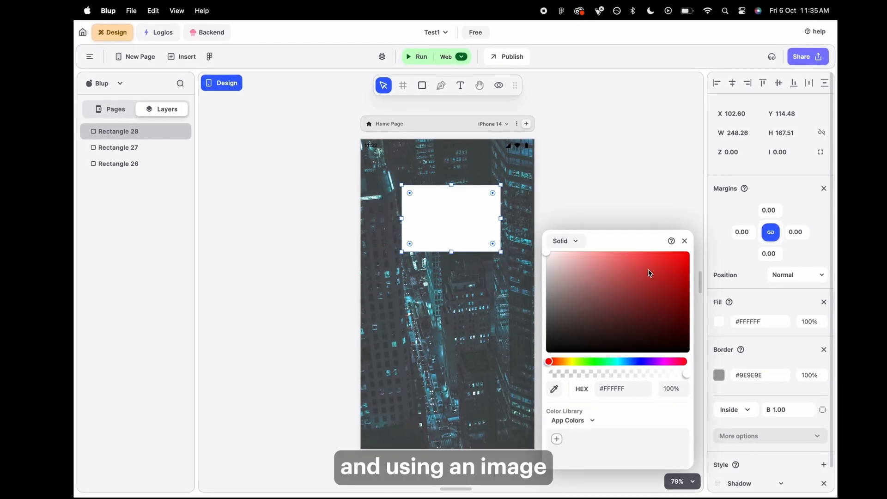
left_click(576, 245)
left_click(576, 308)
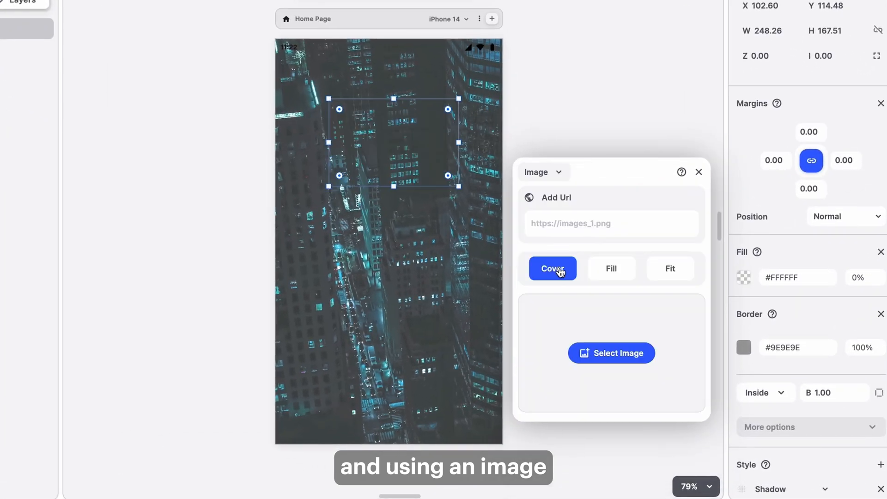
left_click(614, 352)
scroll(370, 315, "down", 10)
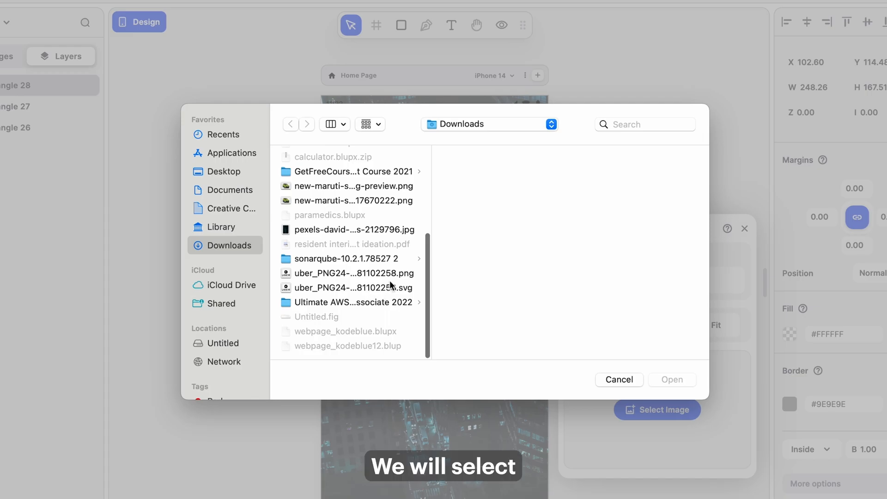
left_click(390, 287)
scroll(561, 297, "down", 3)
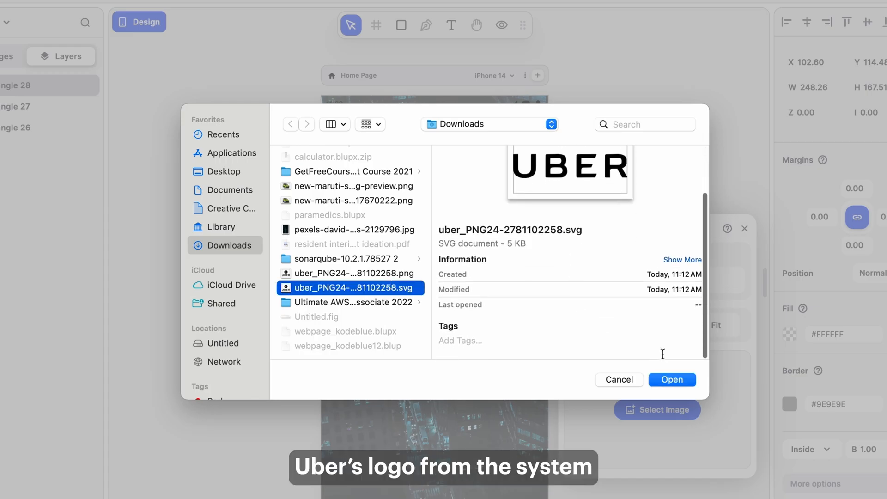
left_click(674, 380)
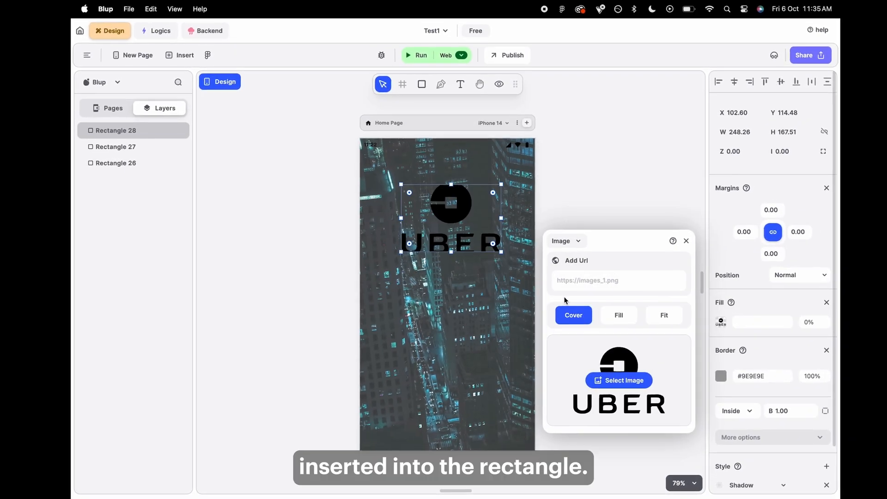
left_click(578, 222)
left_click(455, 217)
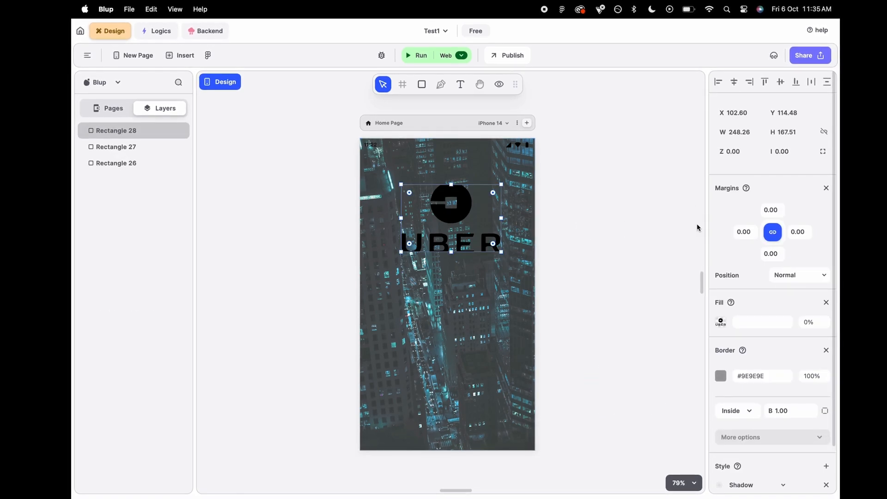
left_click(826, 350)
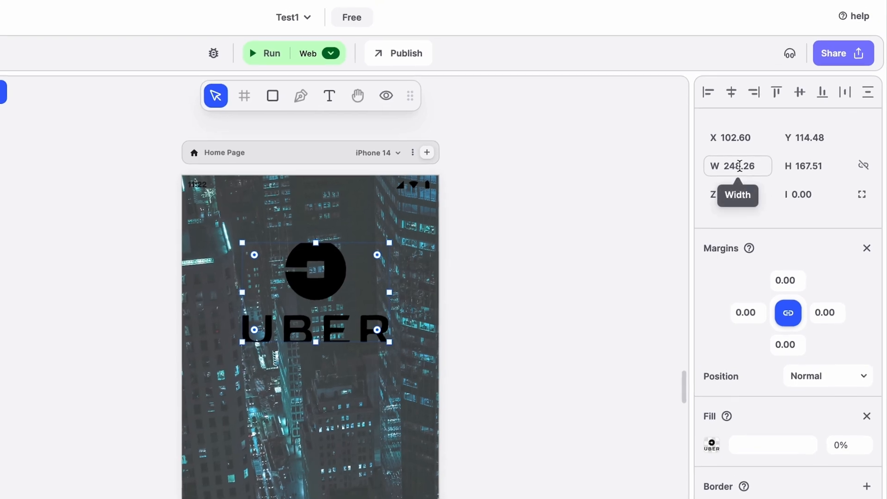
Resize the logo rectangle to 232 × 232 and reposition it slightly higher, centered horizontally on the screen.
left_click(757, 79)
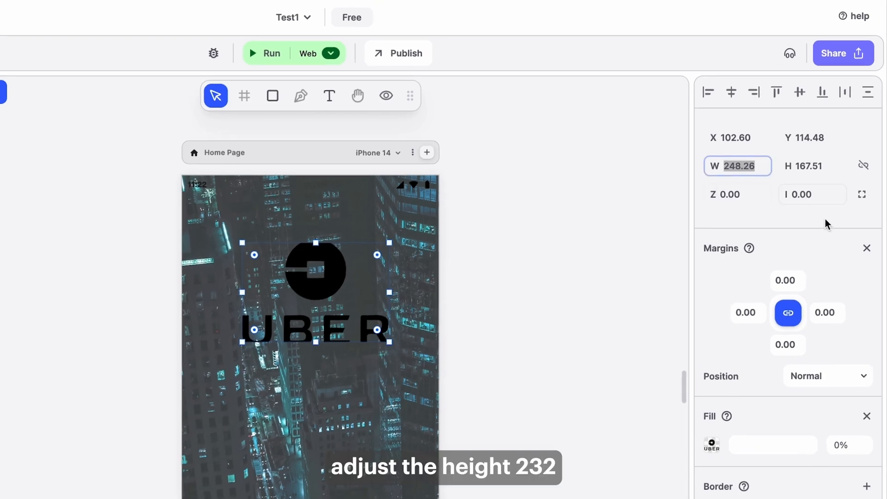
type("232")
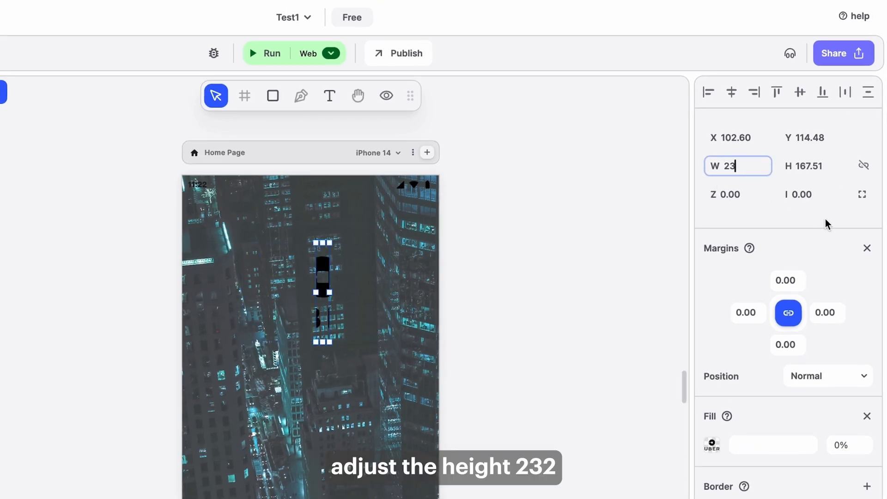
left_click(814, 171)
type("232")
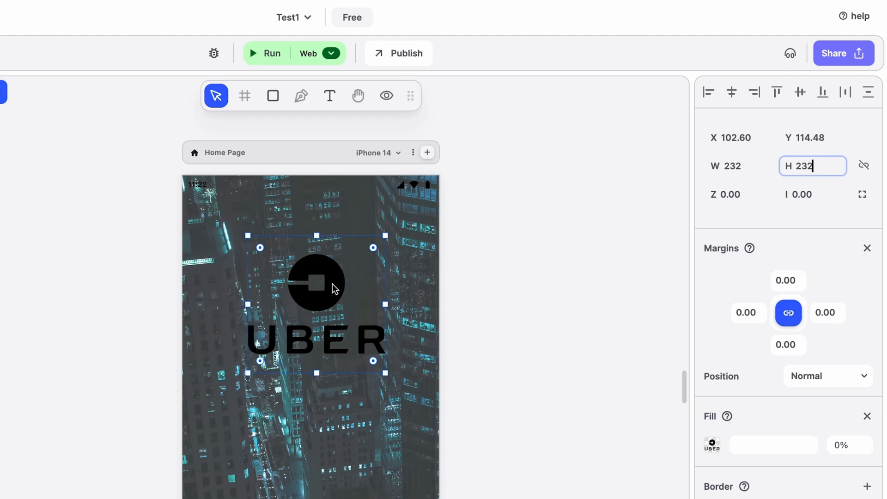
left_click_drag(335, 288, 331, 277)
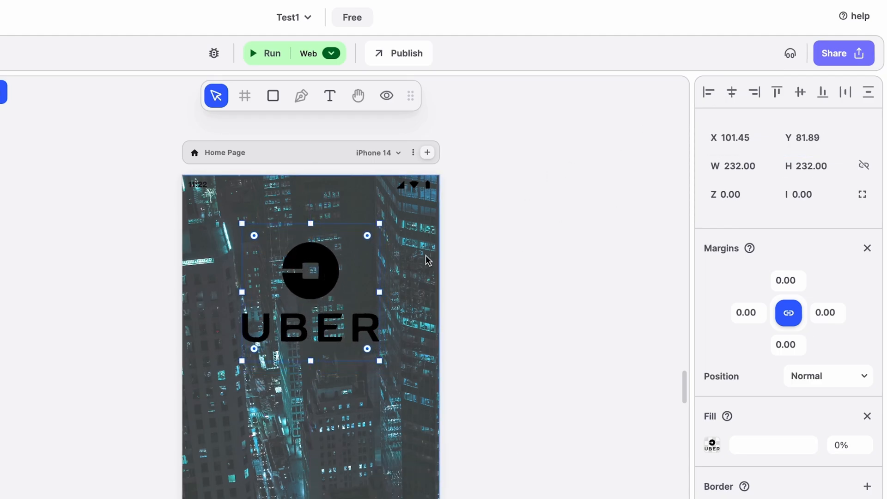
left_click(730, 95)
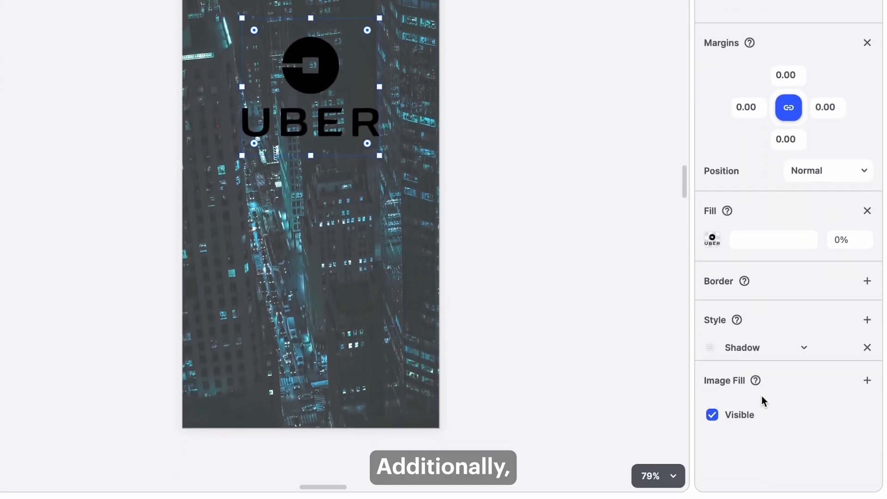
Add a white #FFFFFF image fill at 100% to the logo so it appears white.
left_click(860, 381)
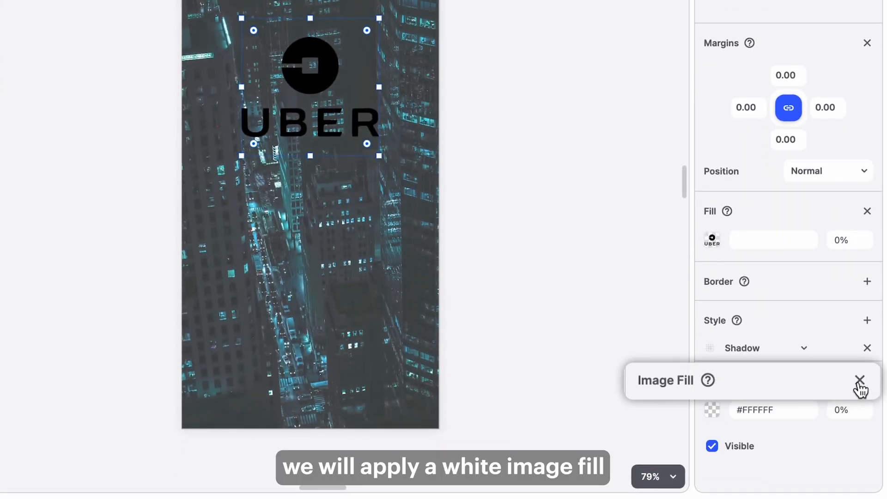
left_click(713, 410)
left_click_drag(533, 217, 455, 135)
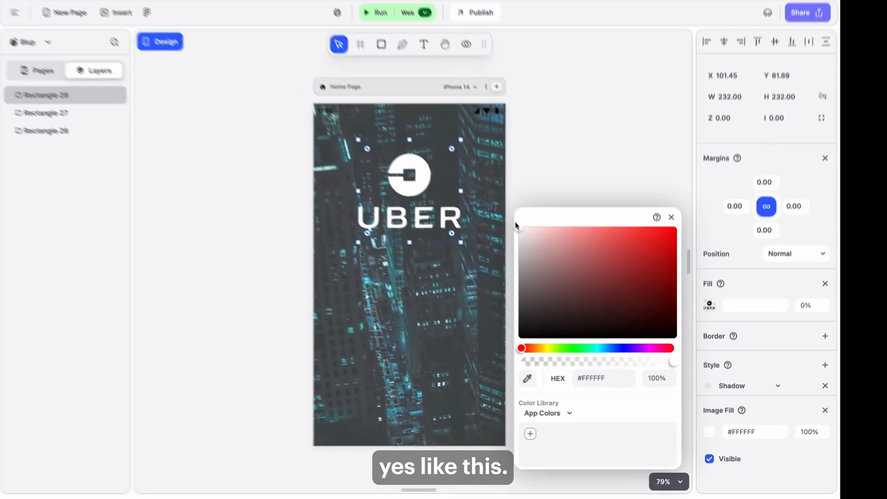
left_click(496, 53)
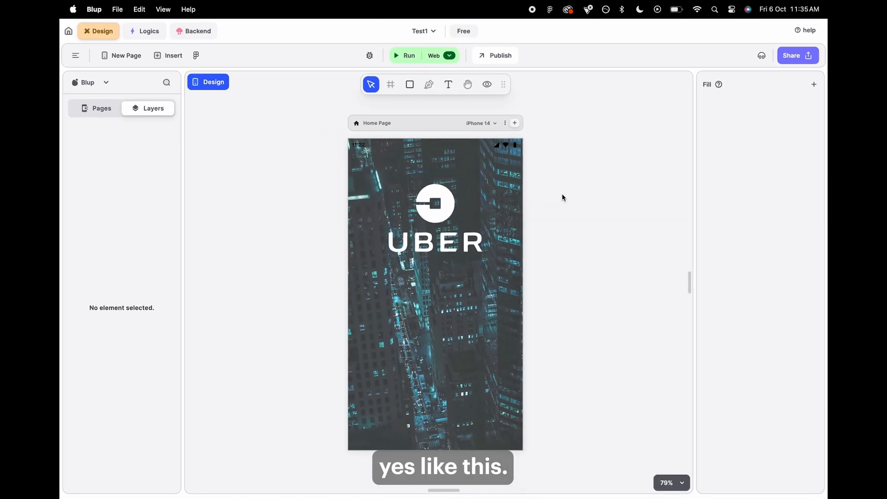
left_click(452, 238)
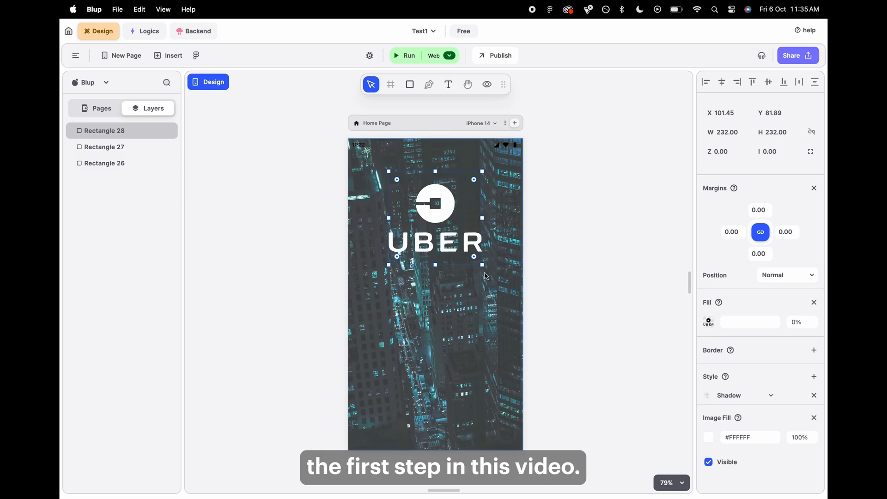
Insert a Text field widget onto New Page 2 and delete it.
left_click(457, 469)
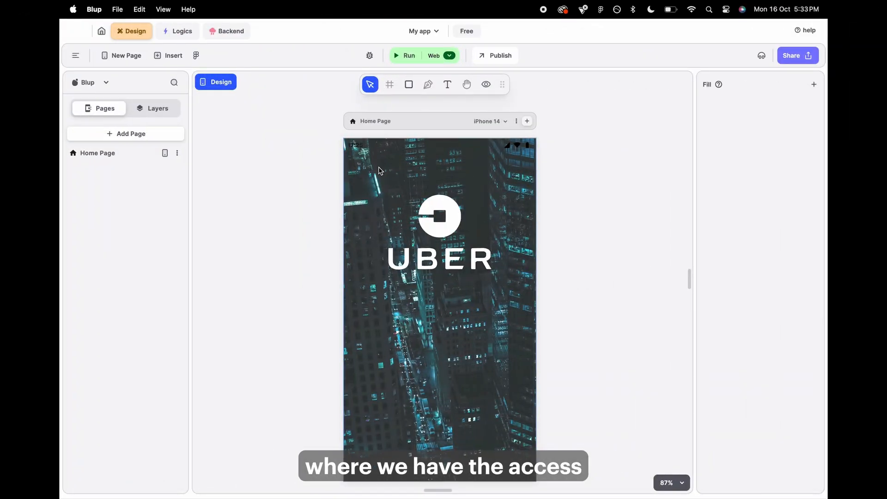
left_click(168, 55)
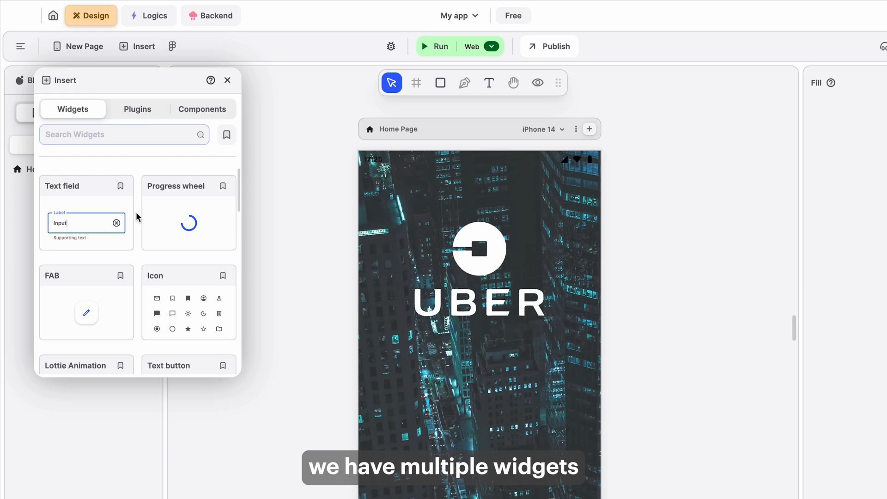
scroll(137, 216, "down", 5)
scroll(138, 216, "down", 4)
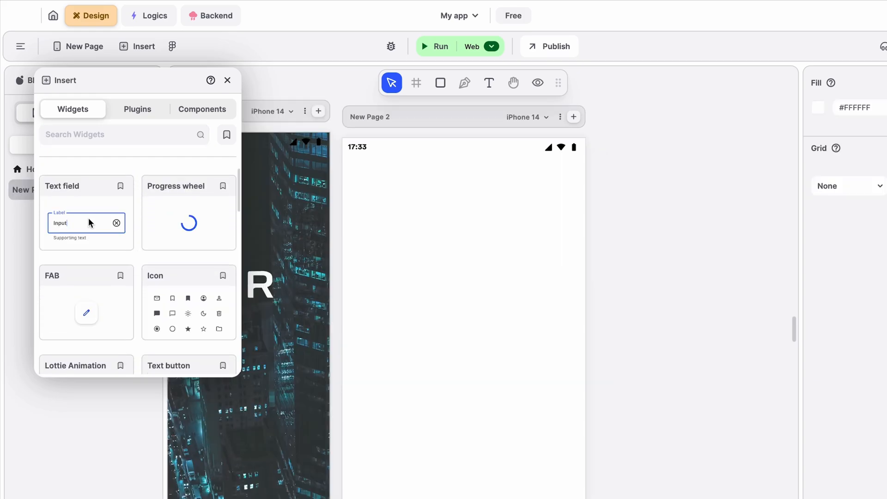
left_click_drag(91, 223, 465, 229)
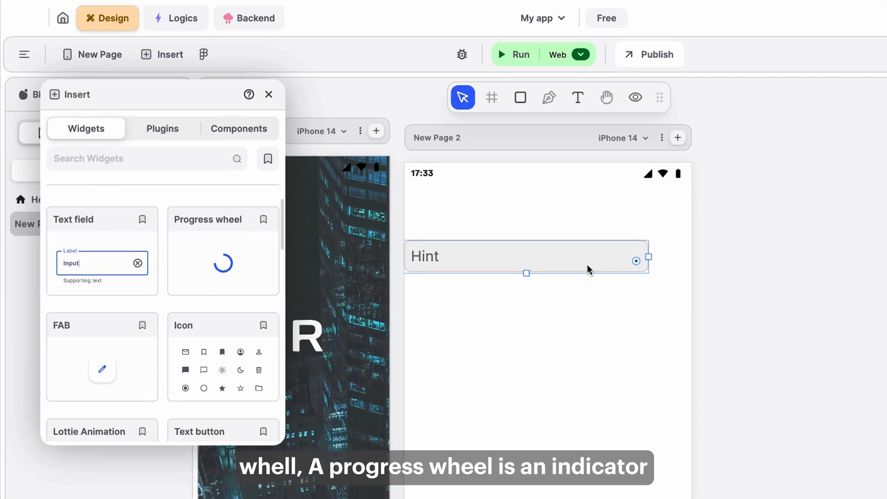
key("Delete")
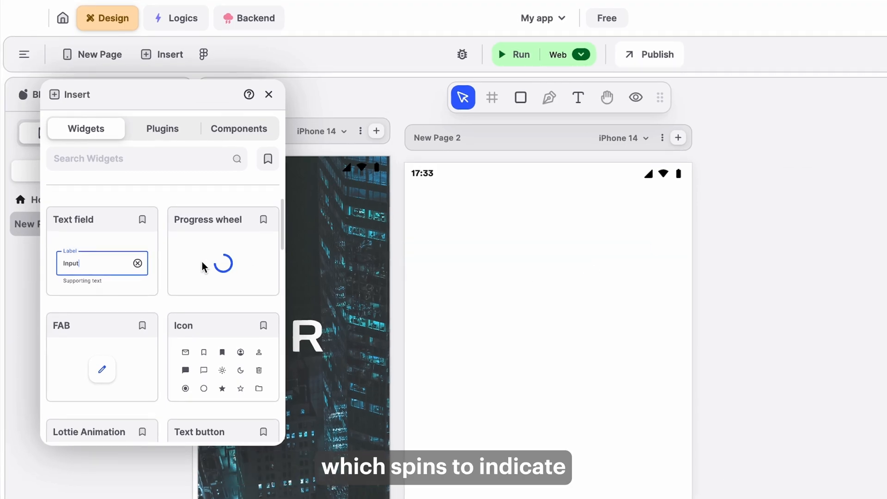
Place a Progress wheel widget on the page and delete it.
left_click_drag(216, 267, 472, 267)
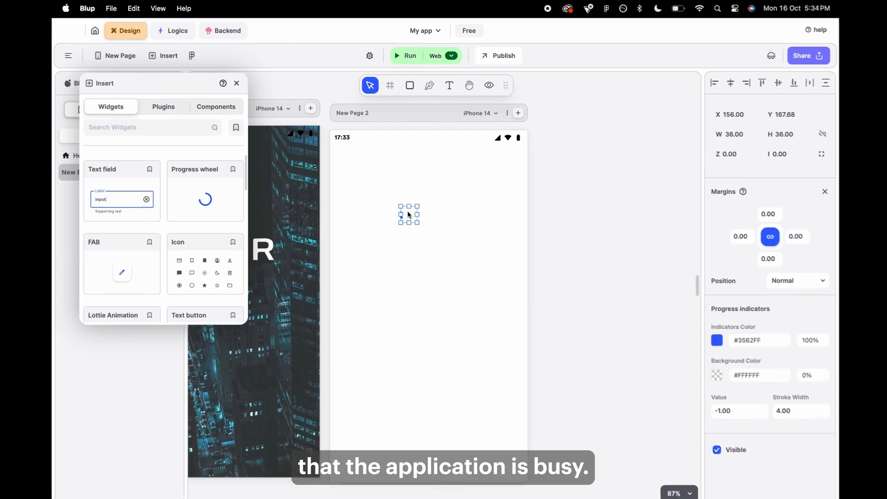
key("Delete")
Place a FAB widget, change its icon to an airplane icon, then delete it.
left_click_drag(10, 370, 409, 302)
left_click(430, 258)
scroll(836, 497, "down", 6)
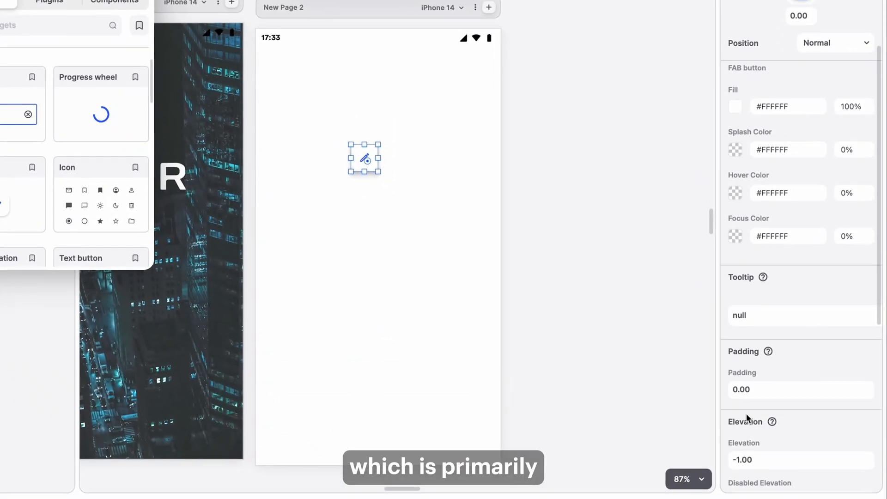
scroll(747, 414, "down", 4)
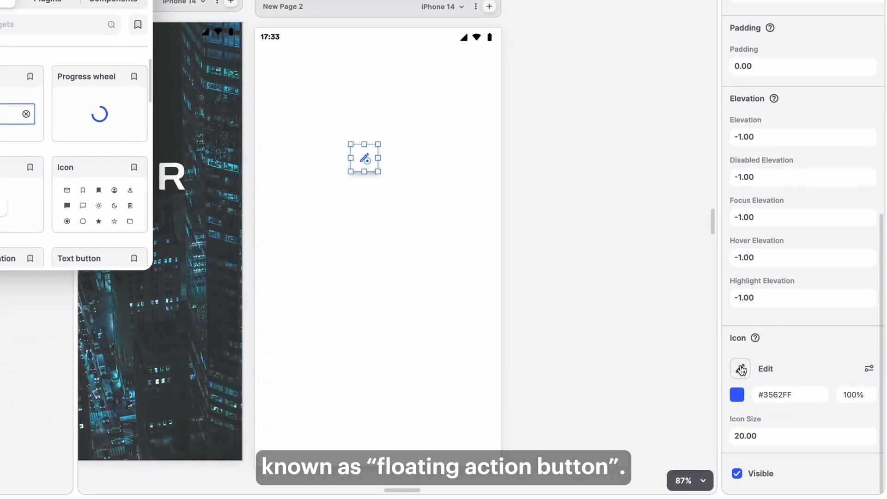
left_click(739, 369)
left_click(526, 307)
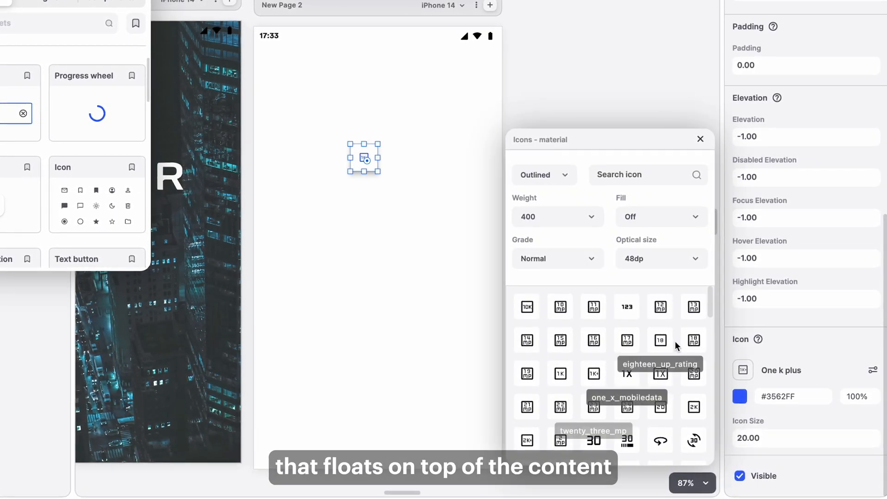
scroll(641, 388, "down", 10)
left_click(346, 232)
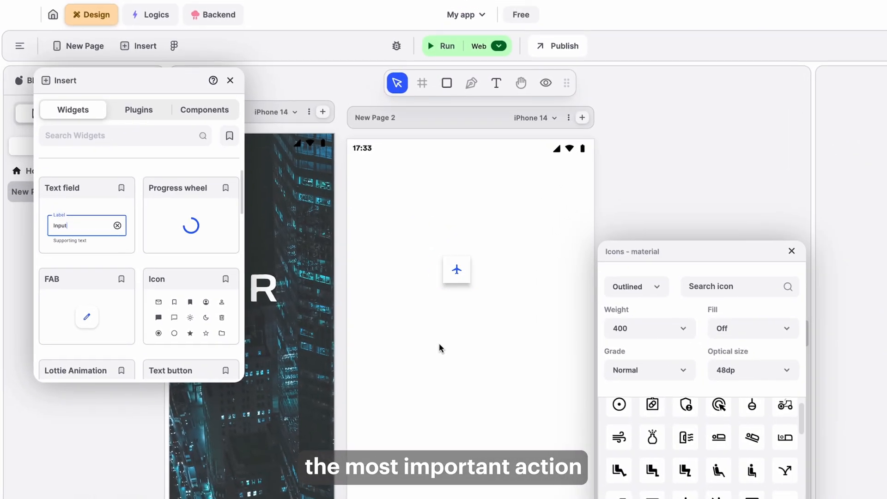
left_click(369, 161)
left_click(792, 251)
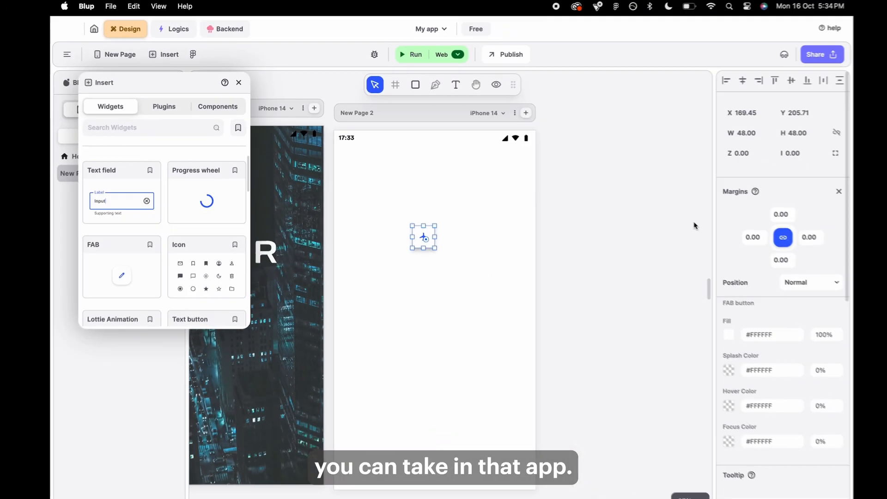
key("Delete")
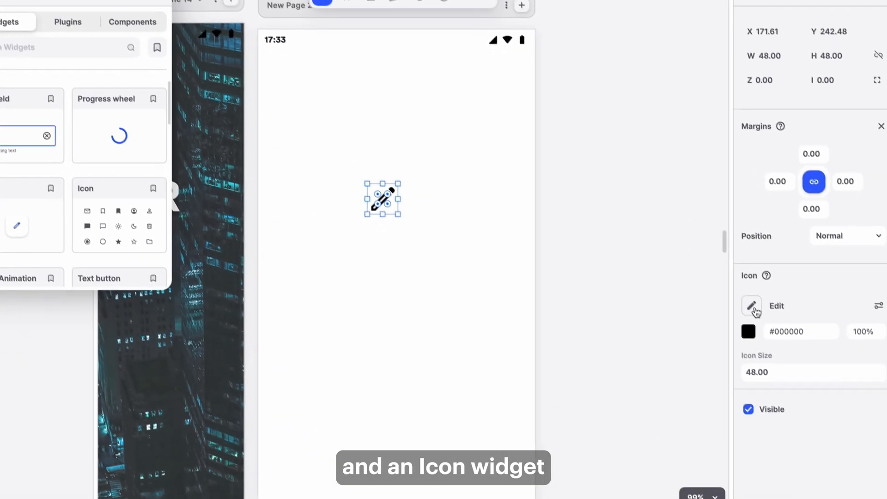
Search the icon library for 'face' and assign a face icon to the Icon widget.
left_click(677, 322)
left_click(635, 187)
type("face")
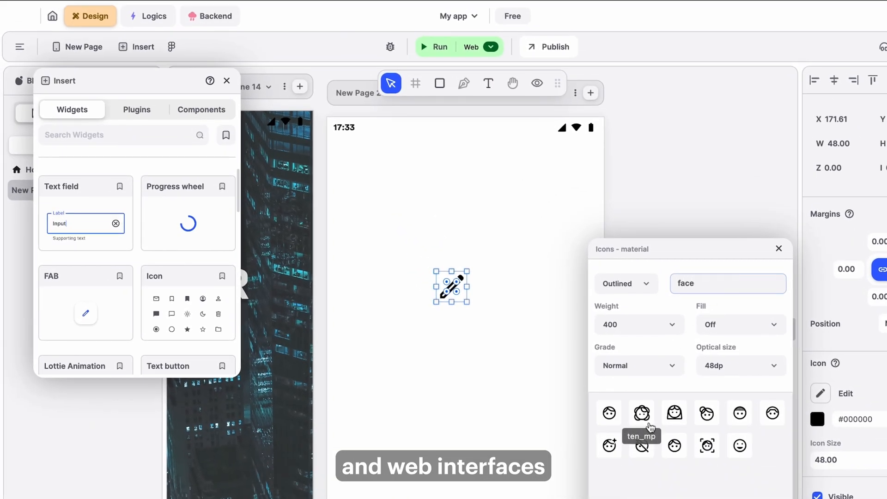
left_click(648, 422)
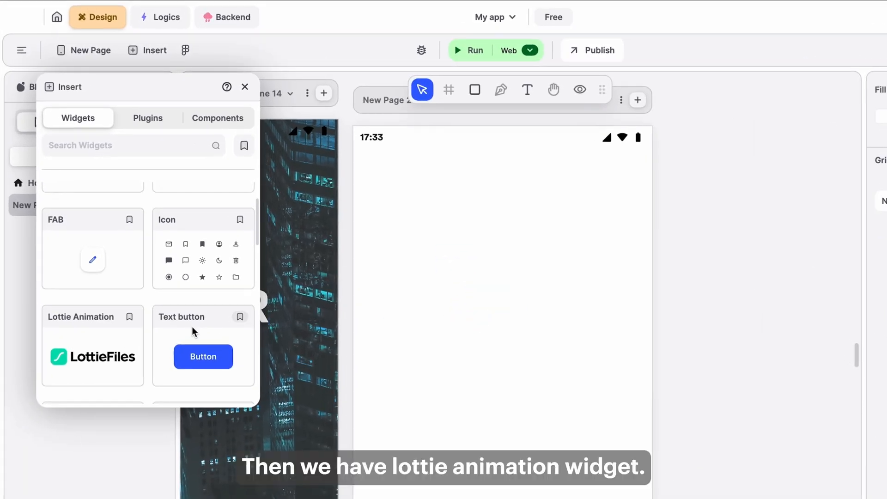
Place a Lottie Animation widget, inspect its animation URL, then delete it.
left_click_drag(164, 277, 410, 262)
left_click_drag(434, 332, 439, 324)
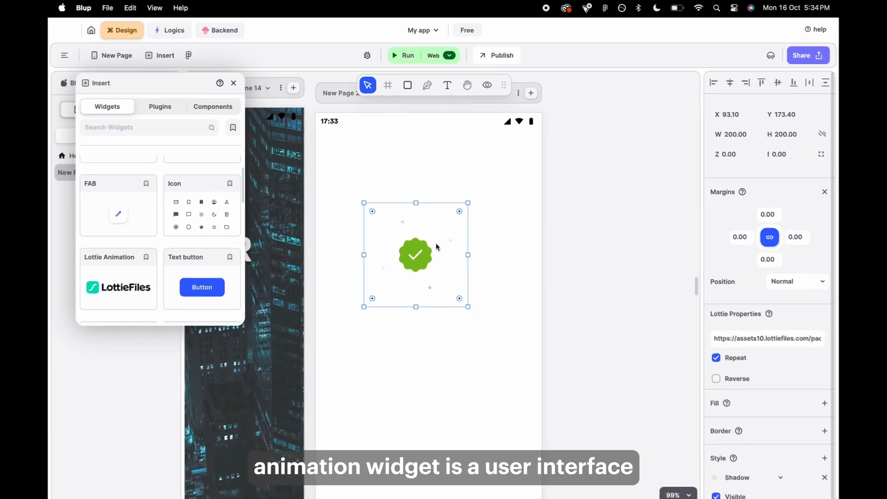
left_click(446, 449)
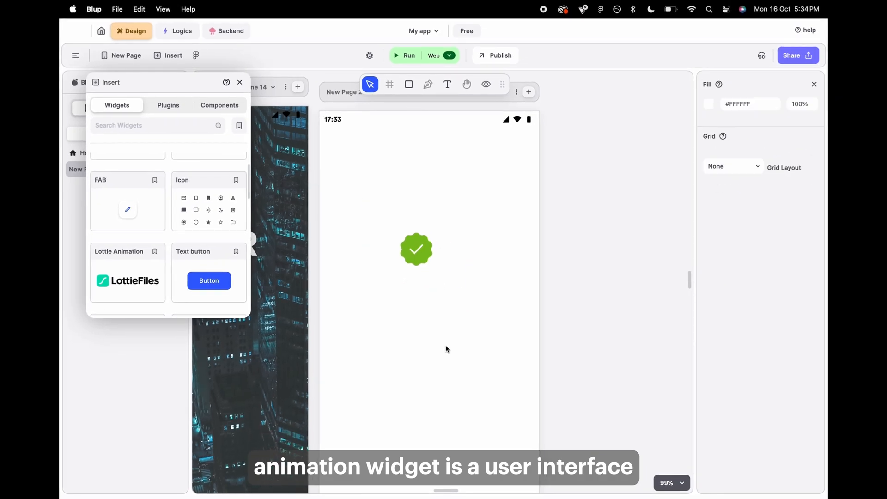
left_click(439, 278)
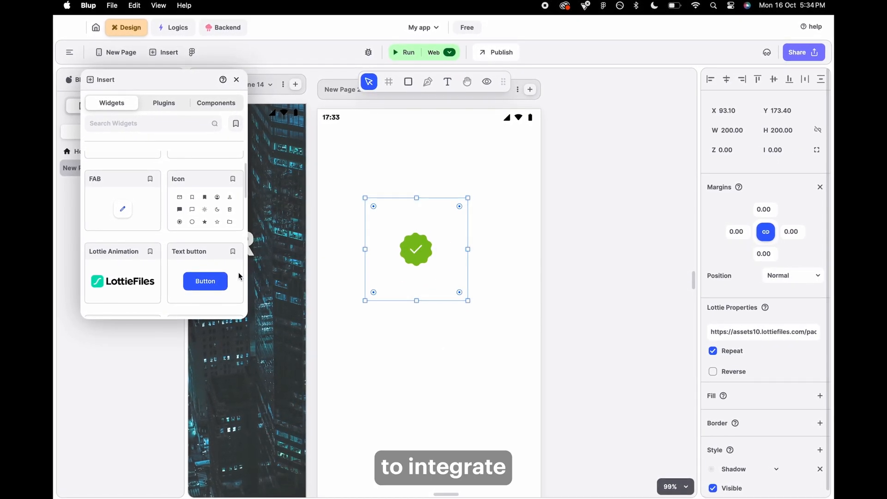
scroll(211, 267, "down", 3)
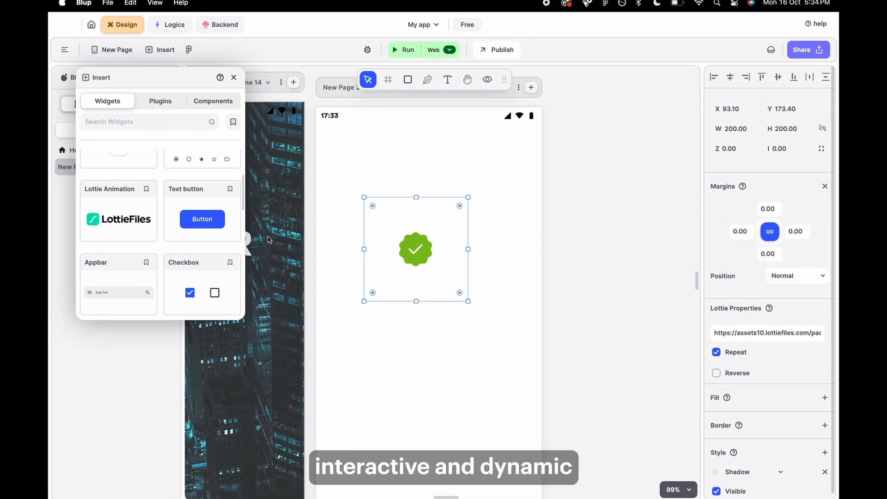
scroll(201, 248, "down", 1)
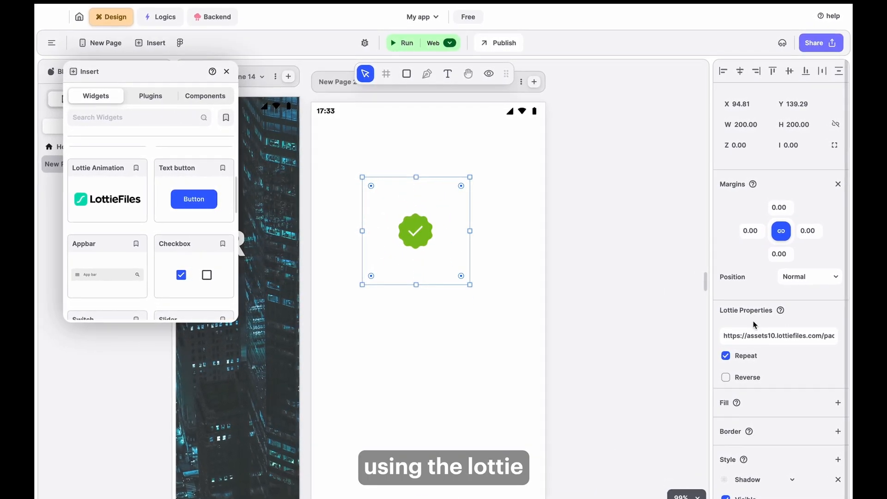
triple_click(758, 331)
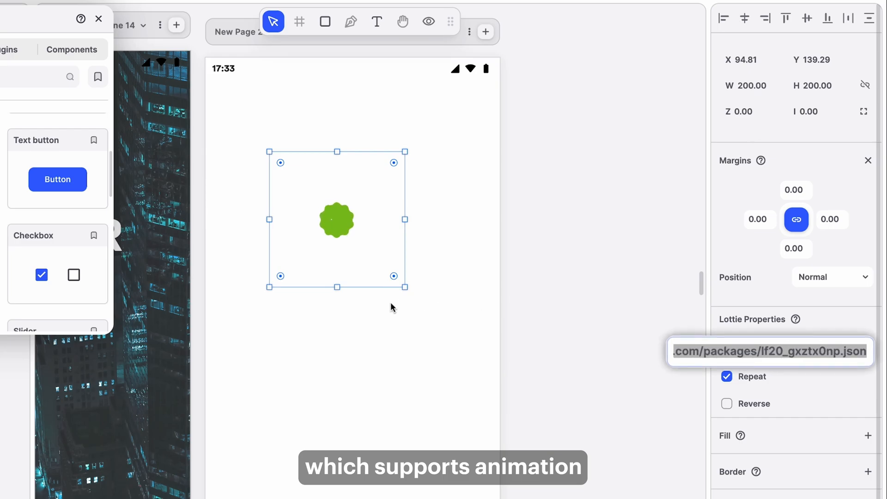
left_click(305, 221)
key("Delete")
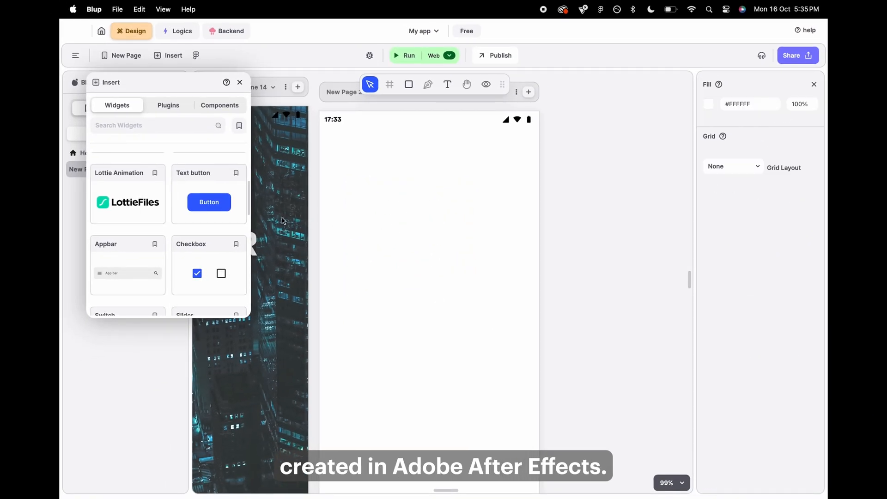
Place a Text button widget, relabel it 'Text button', then delete it.
left_click_drag(270, 217, 430, 214)
double_click(727, 334)
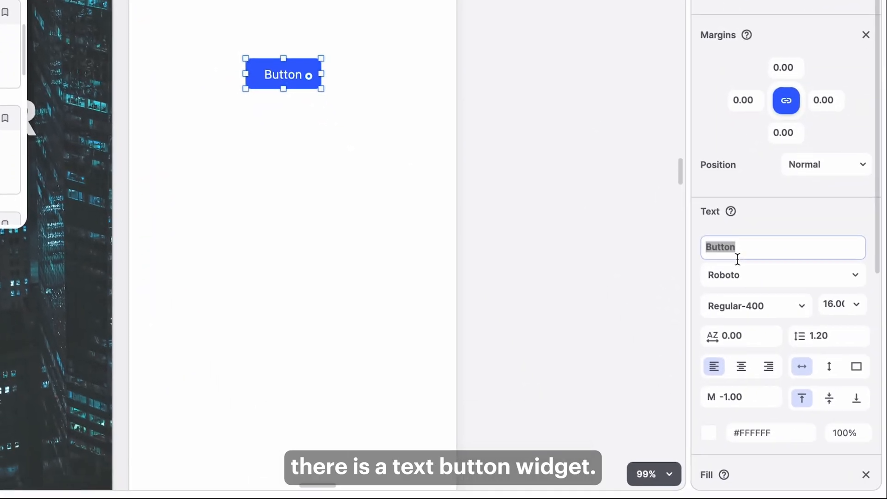
type("Text b")
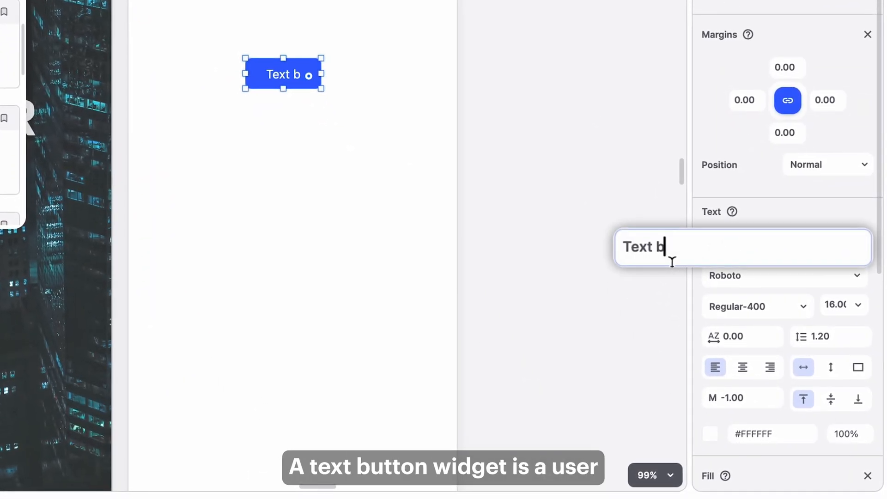
type("utton")
left_click(348, 187)
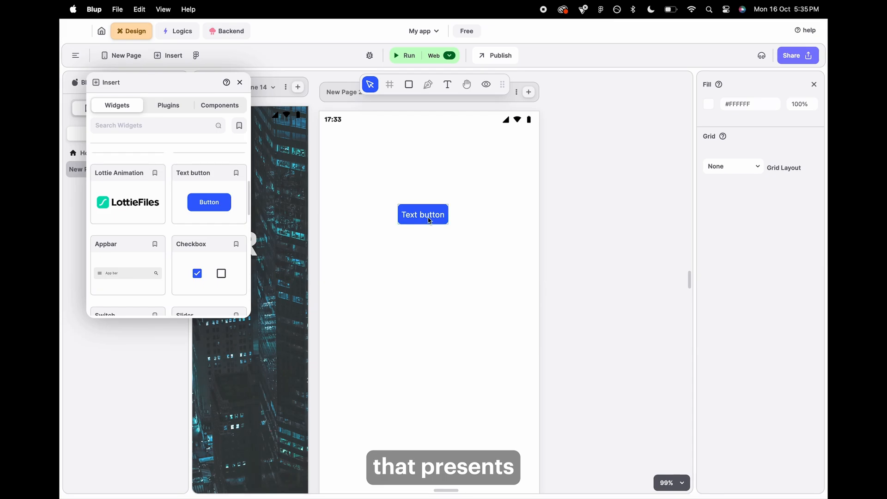
left_click_drag(429, 221, 431, 227)
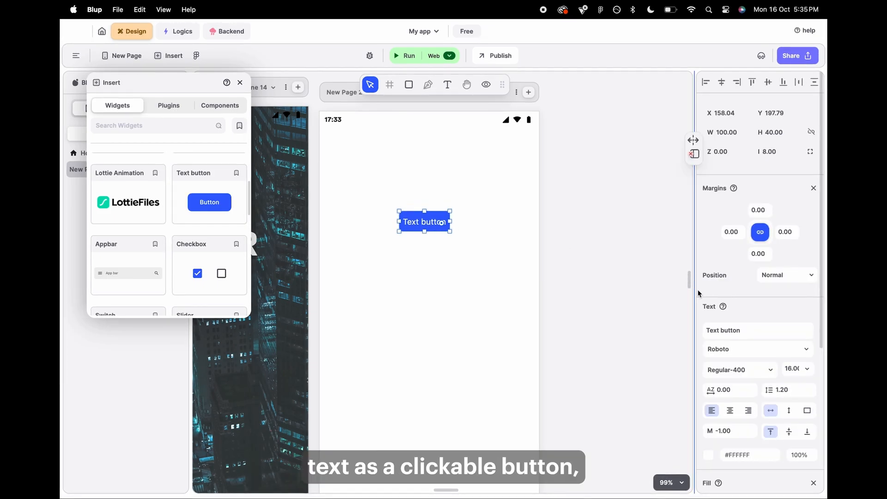
left_click(669, 329)
type("ck")
left_click(527, 265)
left_click(444, 228)
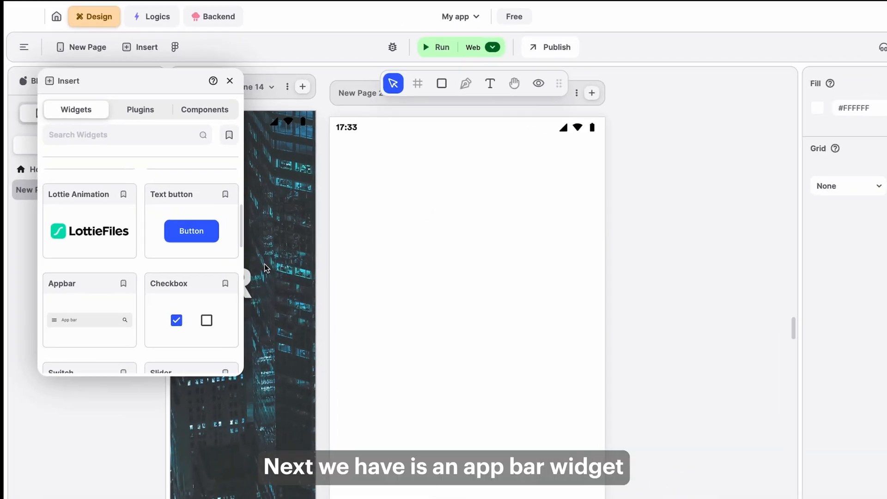
Add an Appbar widget at the top of the page and set its title text to 'App Title'.
left_click_drag(67, 314, 356, 144)
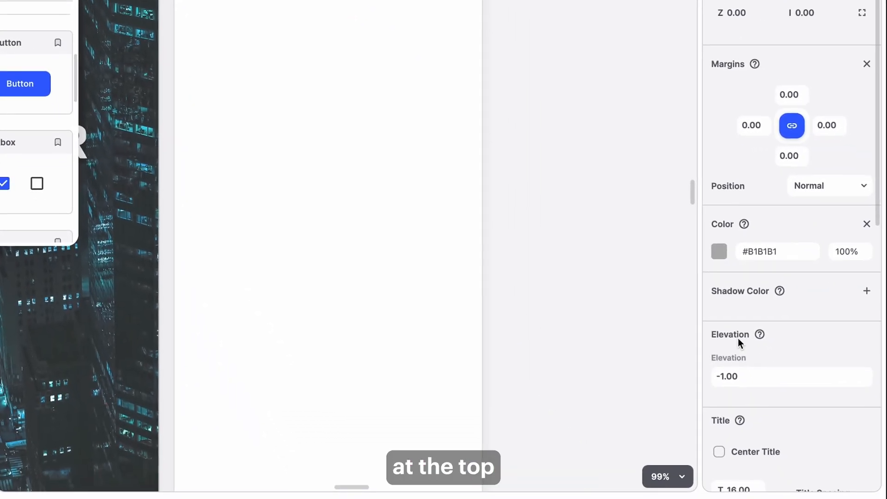
scroll(741, 306, "down", 8)
double_click(736, 307)
left_click_drag(737, 307, 691, 310)
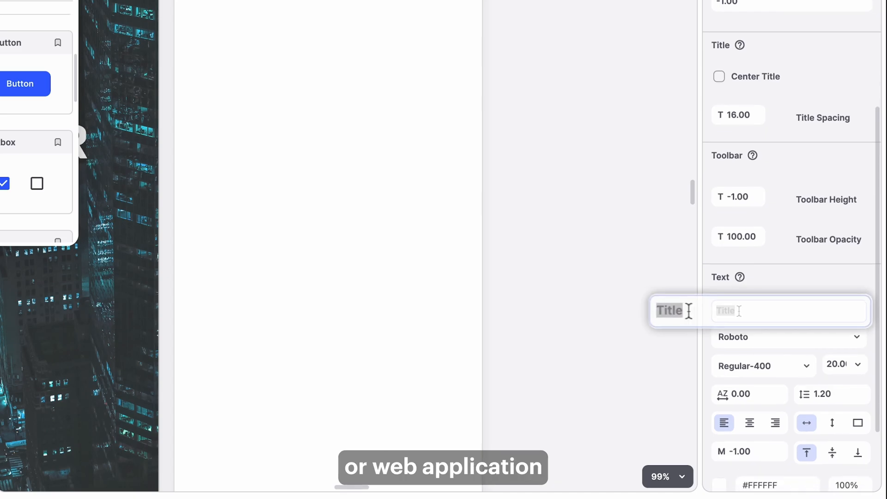
type("App Title")
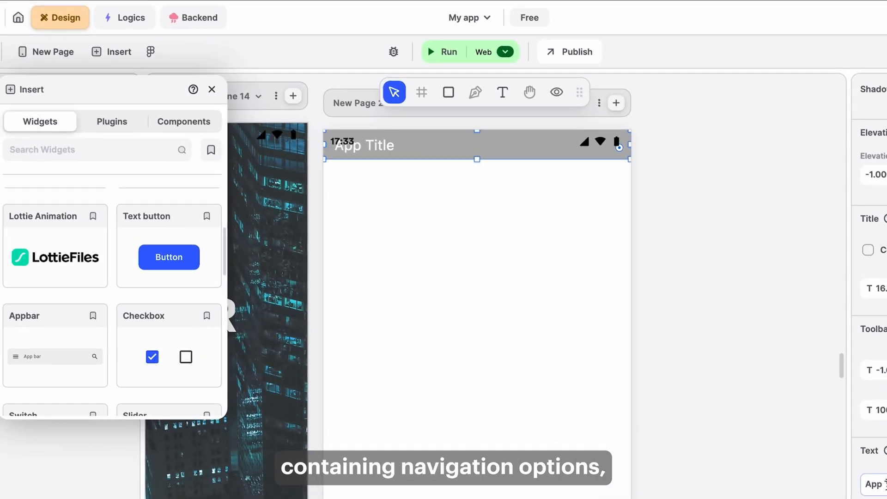
Delete the Appbar widget from the page.
left_click_drag(511, 158, 506, 260)
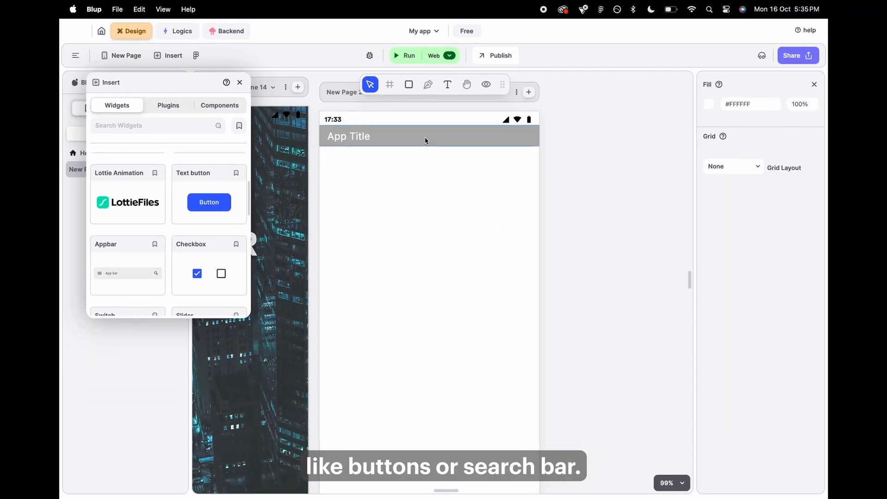
left_click(472, 165)
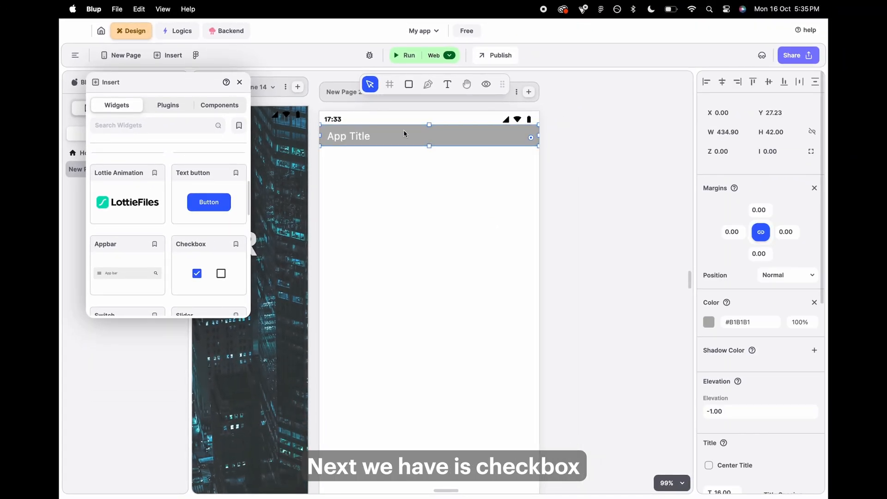
key("Delete")
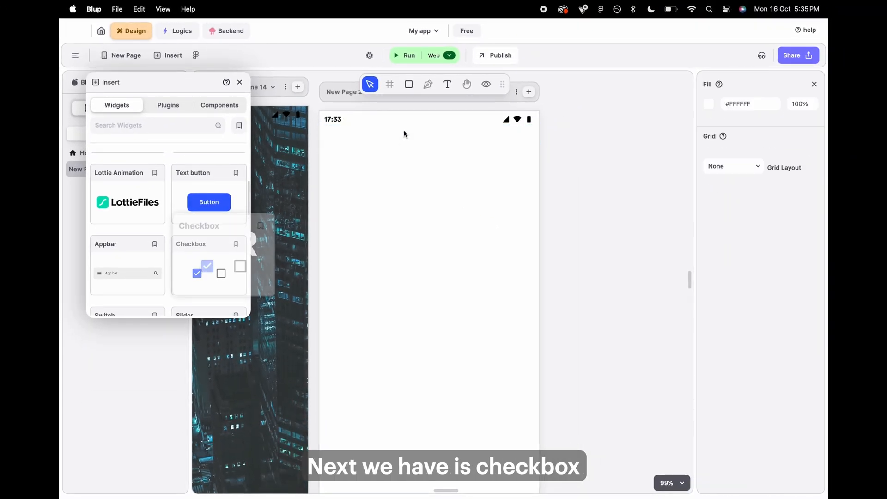
Place a Checkbox widget, toggle its Value option off and on, nudge it down, then delete it.
left_click_drag(203, 283, 441, 236)
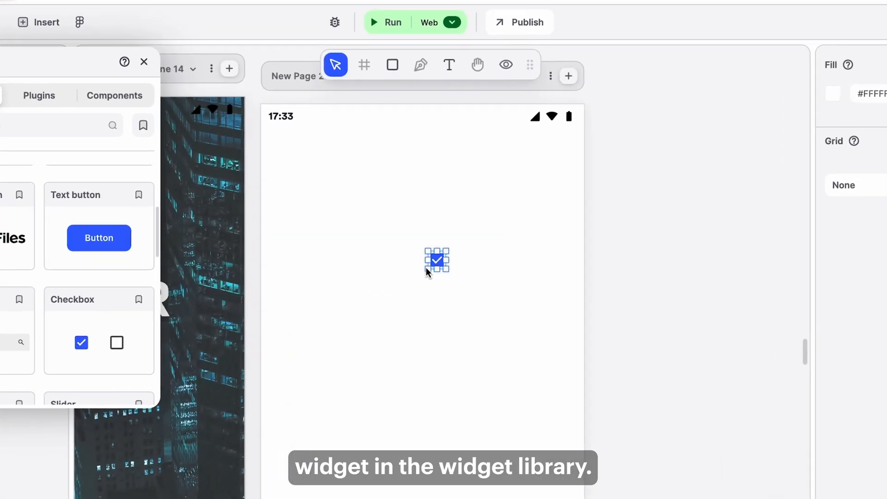
left_click(436, 265)
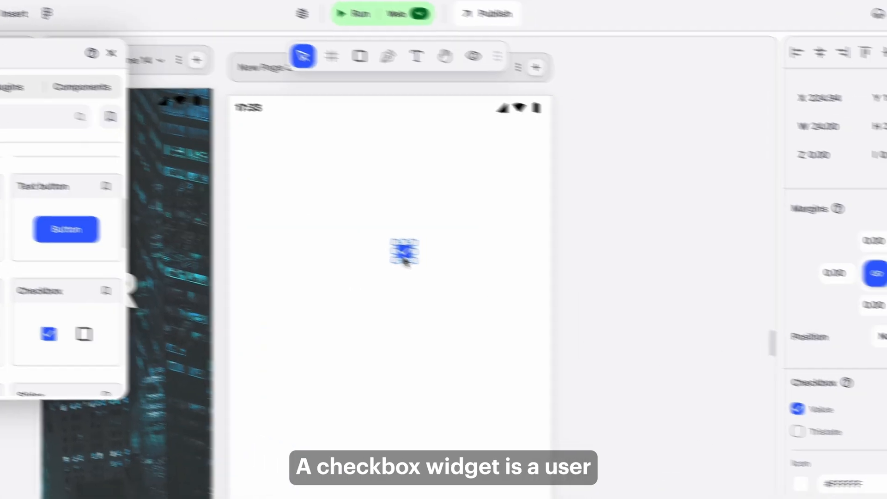
left_click(829, 416)
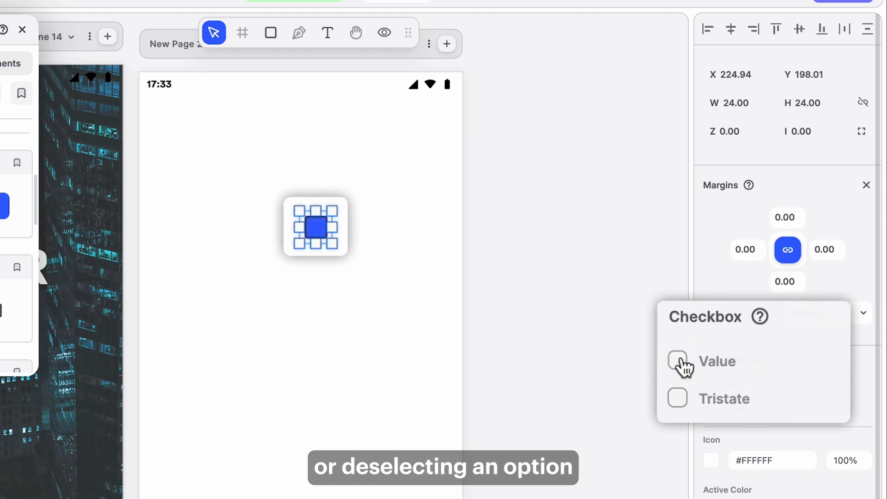
left_click(678, 362)
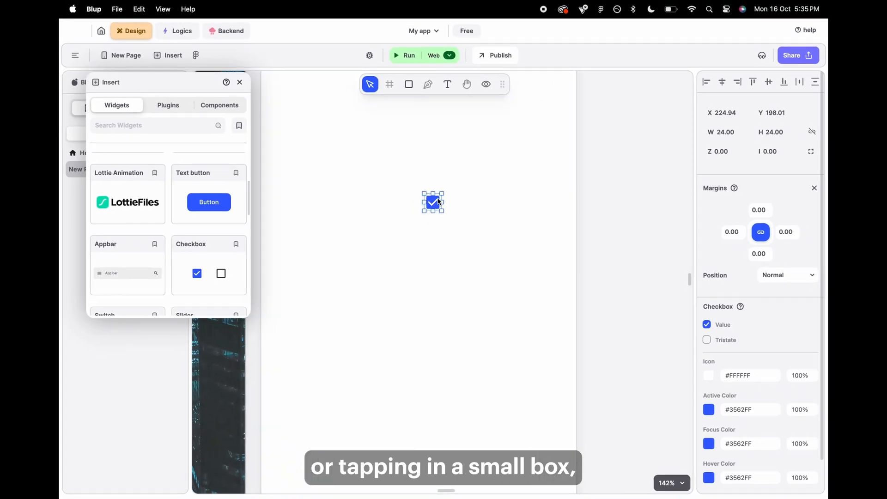
left_click_drag(435, 210, 435, 222)
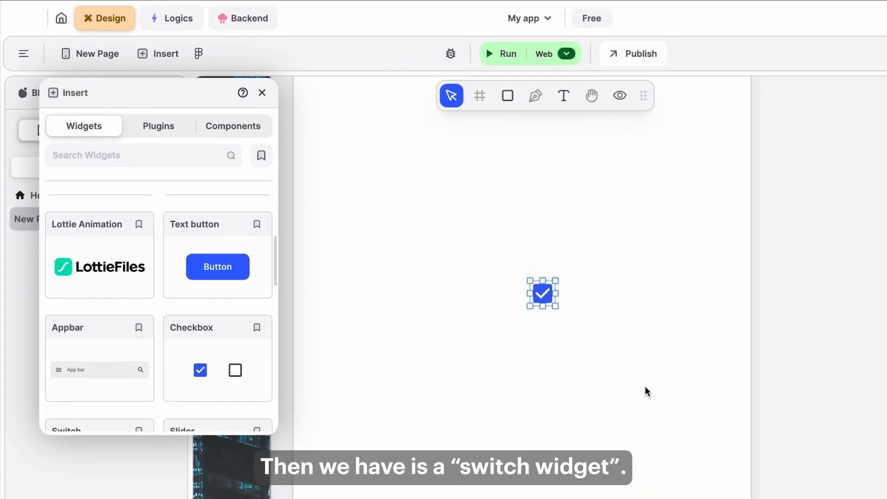
key("Delete")
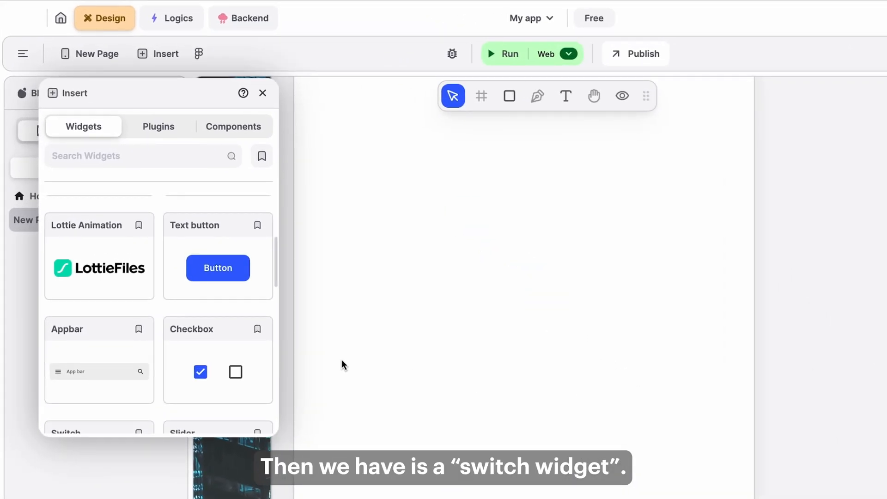
Place a Switch widget, toggle its Value option, then delete it.
scroll(194, 357, "down", 3)
left_click_drag(94, 323, 487, 279)
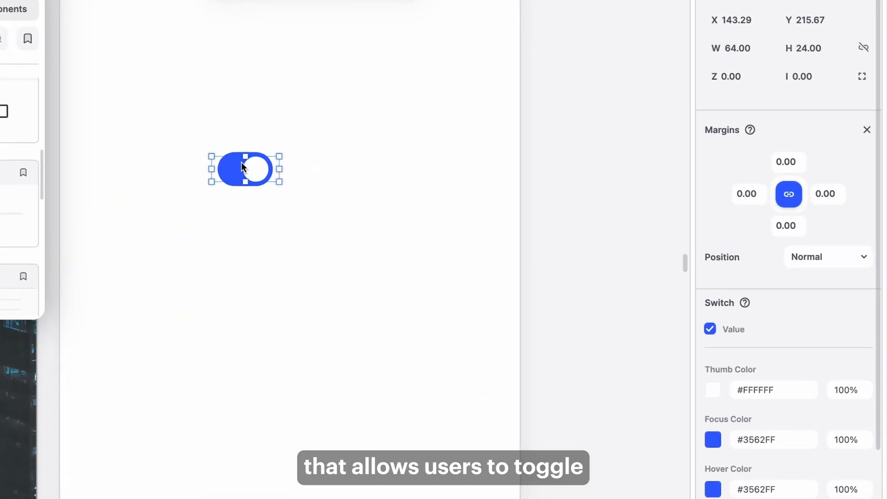
left_click(665, 332)
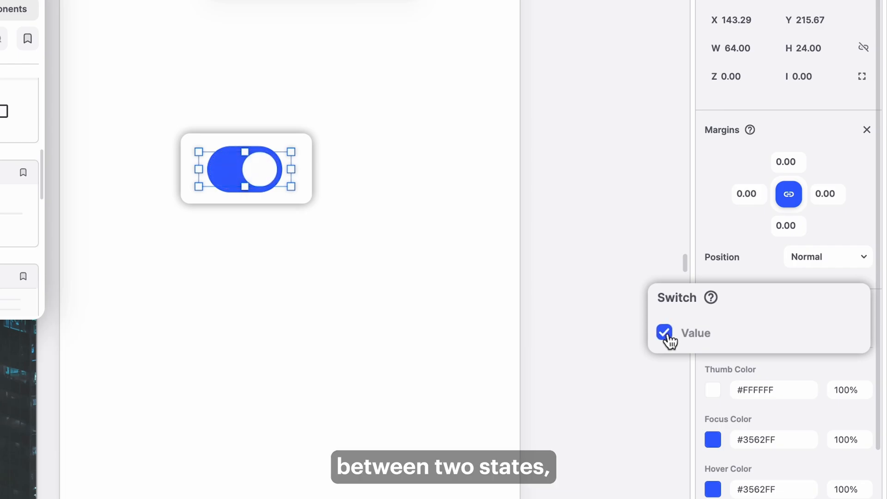
left_click(666, 334)
left_click(665, 335)
left_click(361, 313)
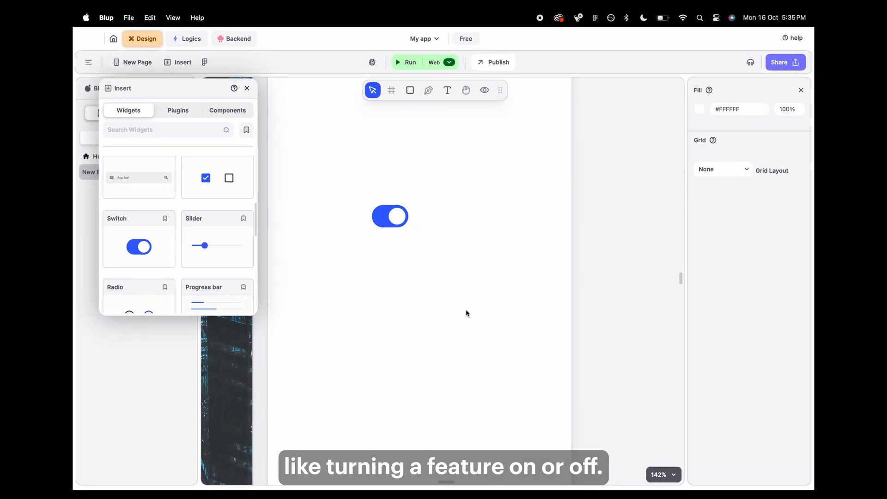
left_click_drag(437, 250, 366, 194)
key("BackSpace")
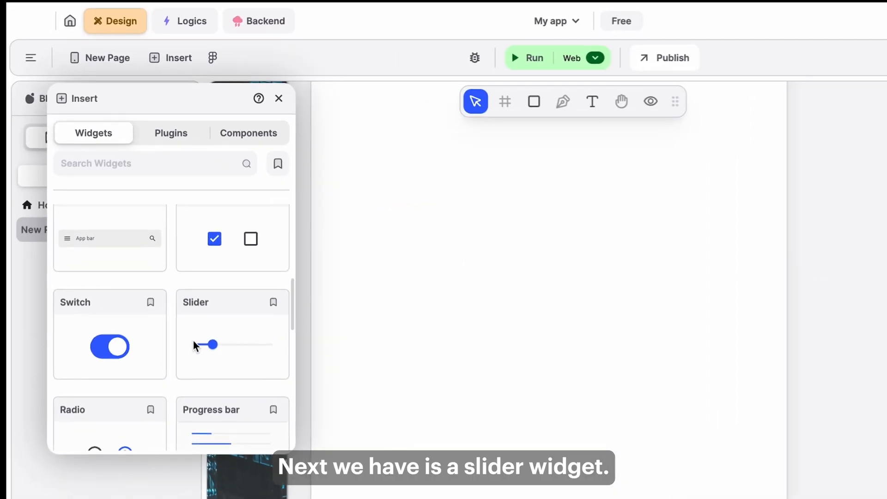
Place a full-width Slider widget, set its value to 1, then delete it.
scroll(193, 343, "down", 2)
left_click_drag(204, 255, 512, 320)
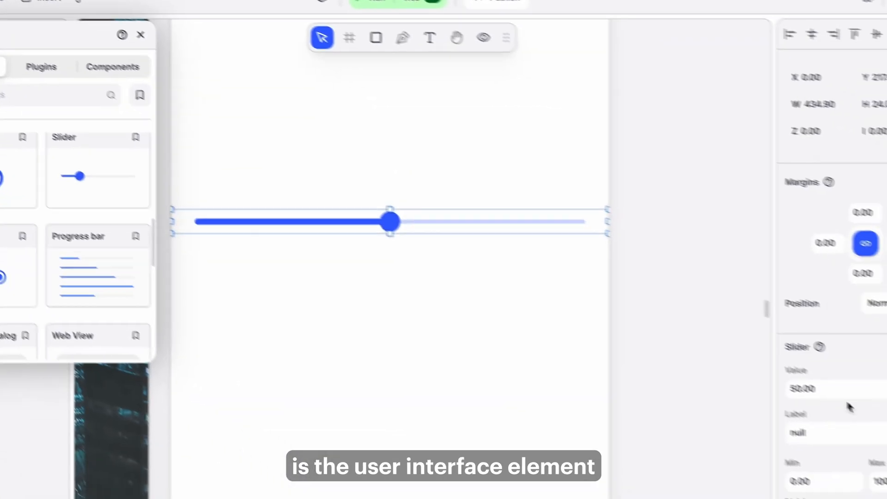
left_click(748, 364)
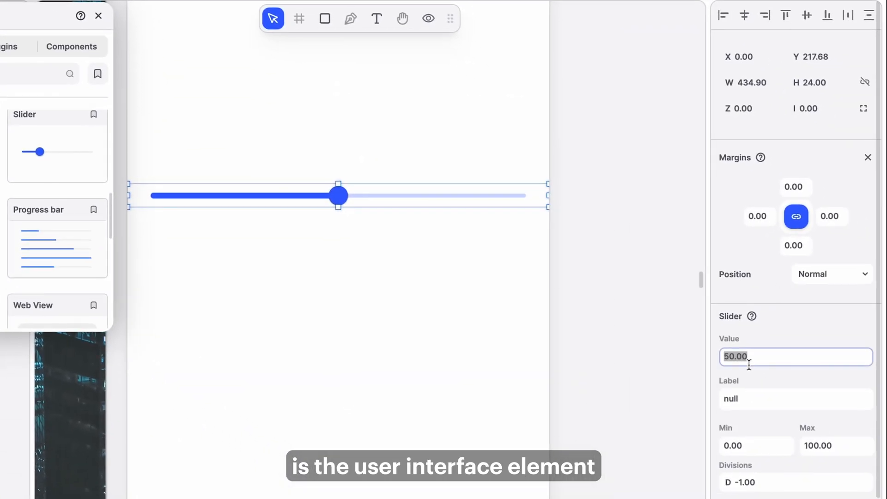
scroll(744, 391, "down", 2)
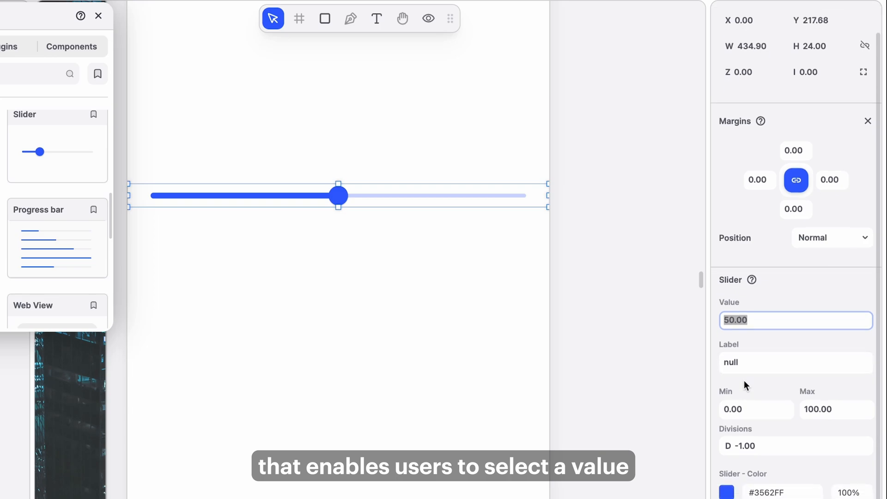
type("1")
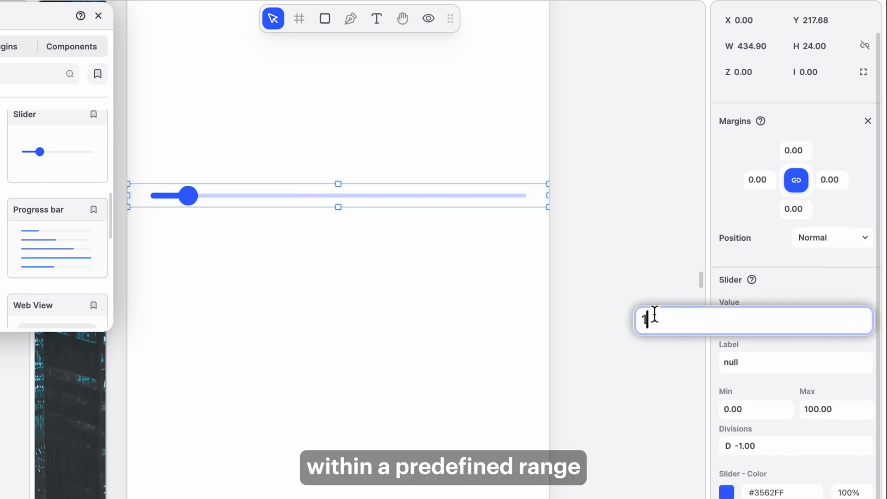
key("BackSpace")
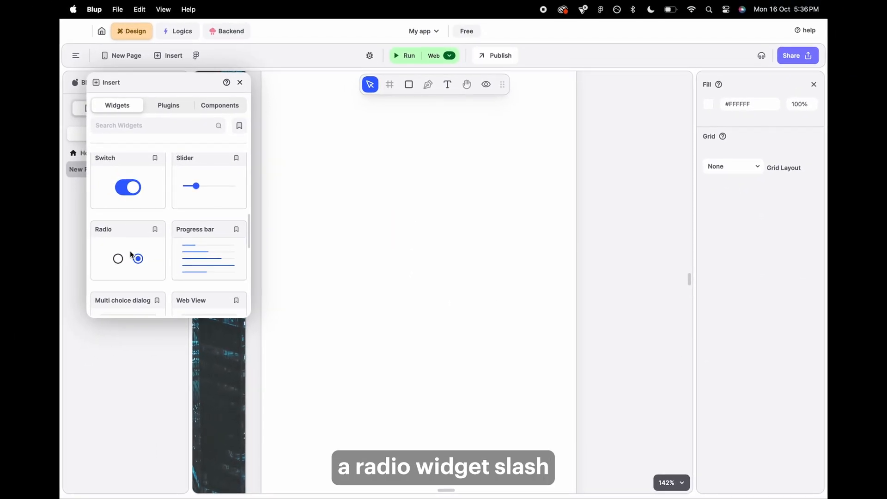
Place a Radio widget, retype its Group Value, then delete it.
left_click_drag(131, 254, 412, 194)
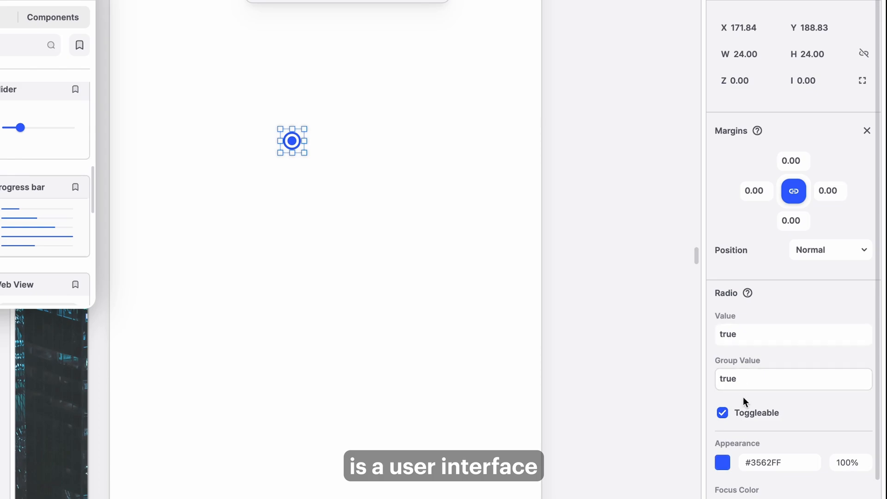
double_click(745, 378)
type("fa")
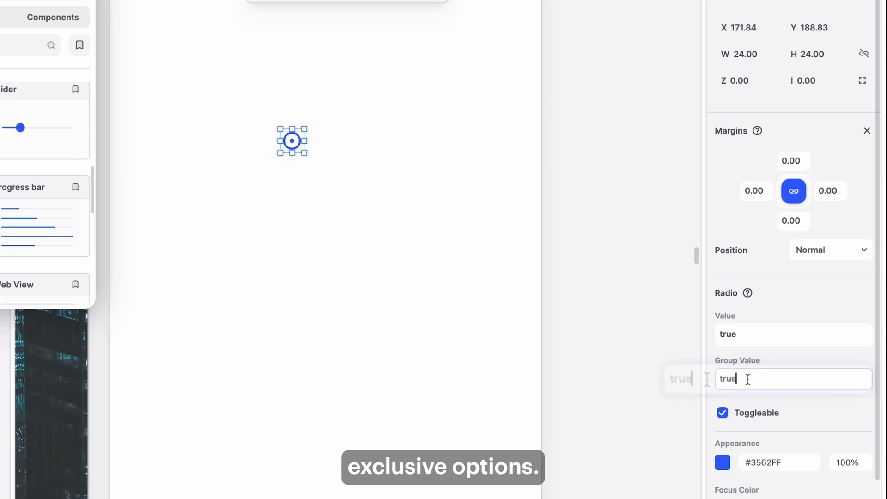
left_click(292, 146)
key("BackSpace")
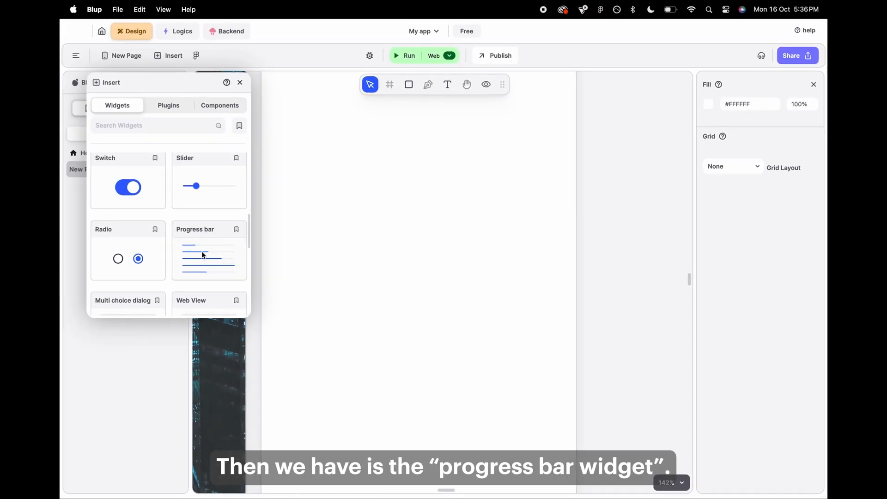
Place a Progress bar, try values 10 and 50, reset its value to -1, then delete it.
left_click(386, 208)
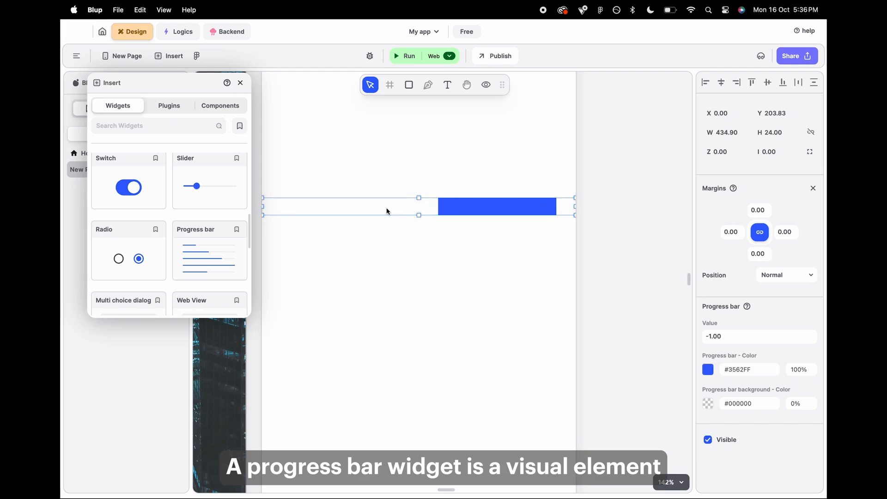
left_click(713, 335)
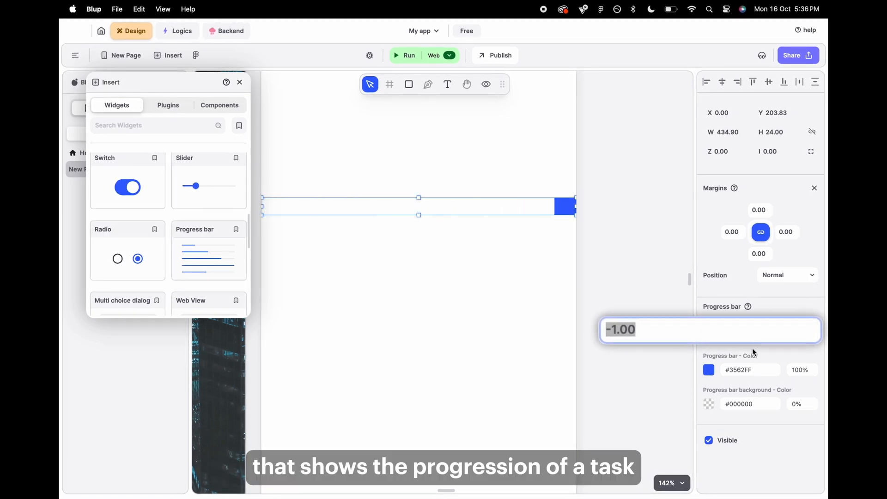
key("Delete")
key("BackSpace")
type("10")
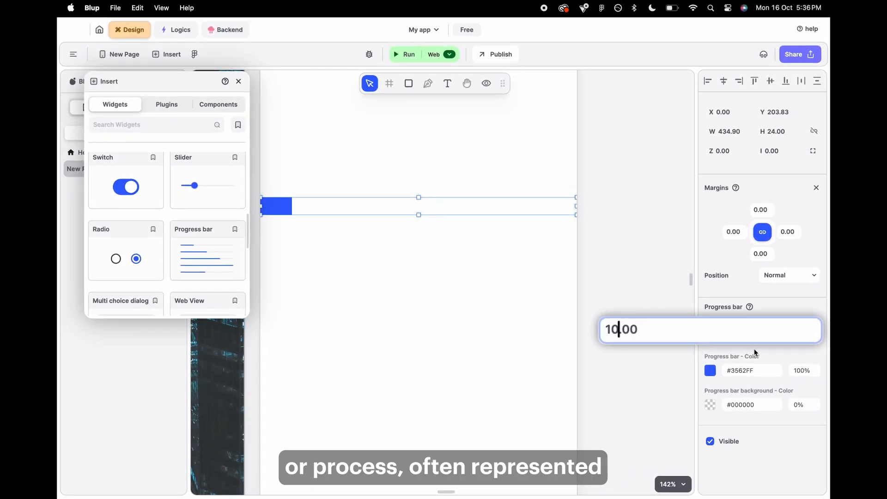
type("50")
key("BackSpace")
key("BackSpace")
type("-1")
left_click_drag(457, 209, 458, 216)
key("Delete")
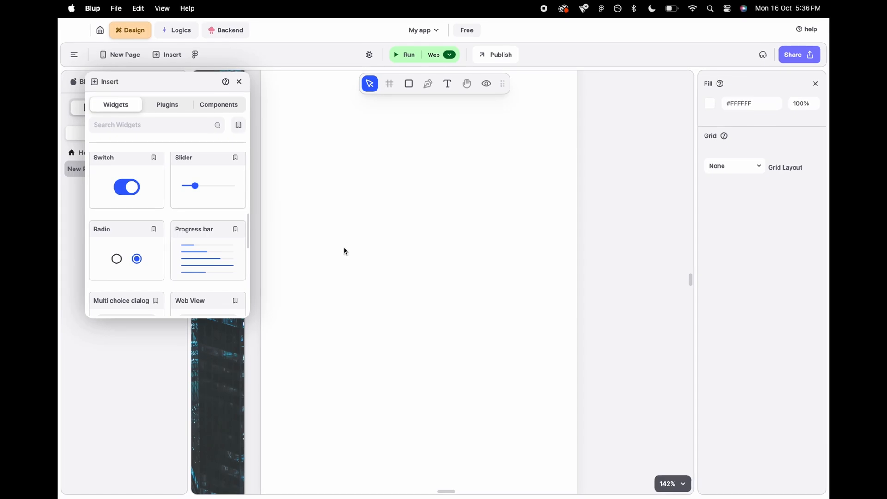
Place a Multi choice dialog widget, preview it, tick option 3 and option 1, and confirm with OK.
scroll(196, 272, "down", 2)
left_click_drag(95, 300, 506, 279)
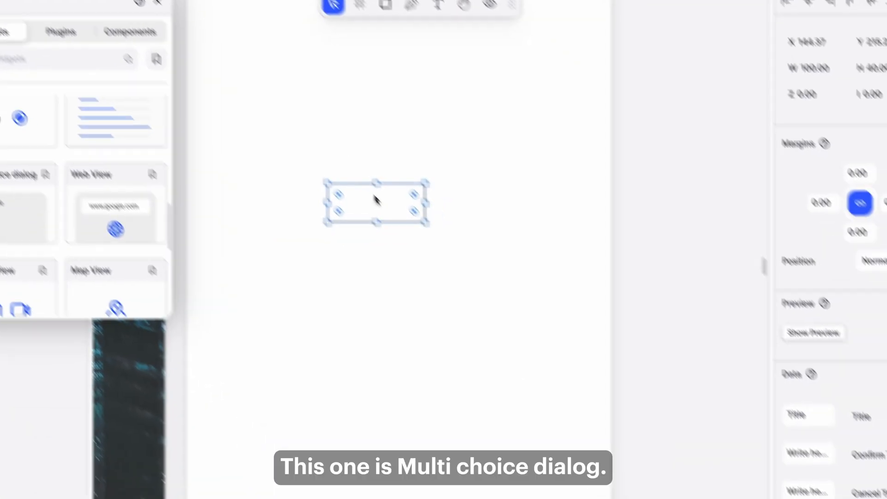
left_click(750, 266)
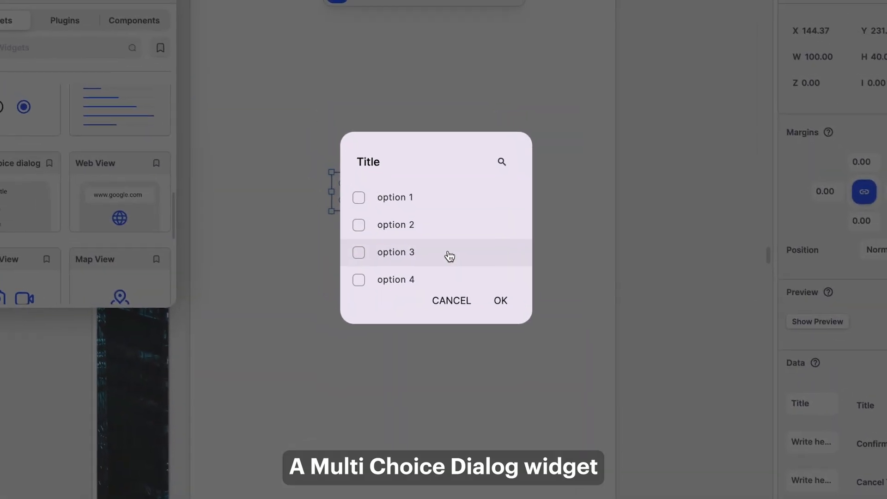
left_click(422, 235)
left_click(392, 259)
left_click(388, 279)
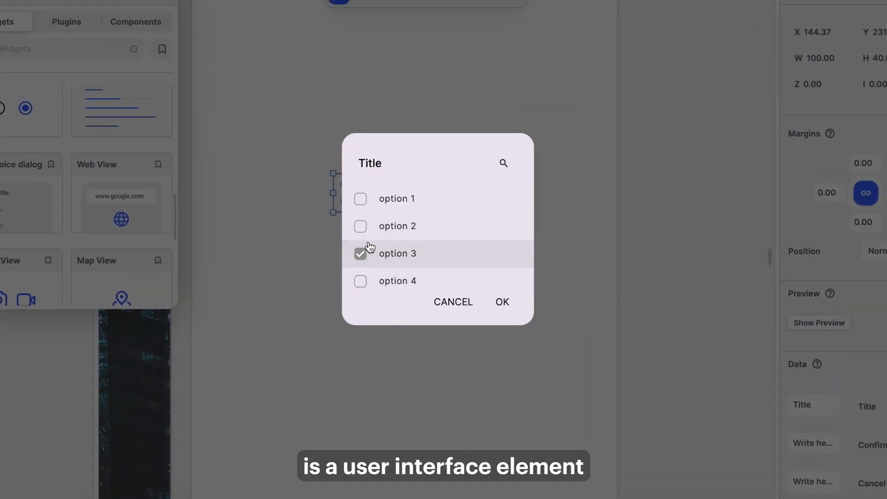
left_click(388, 237)
left_click(502, 301)
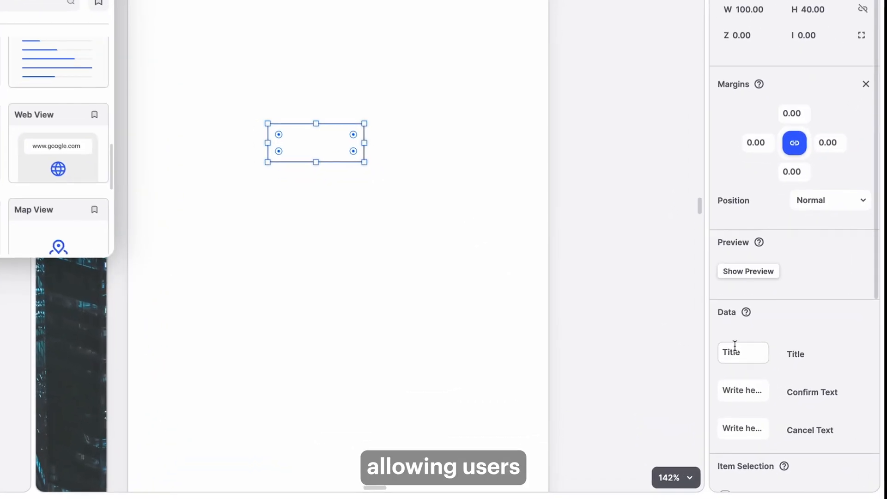
Shorten the dialog's Title text, then delete the Multi choice dialog widget.
double_click(734, 350)
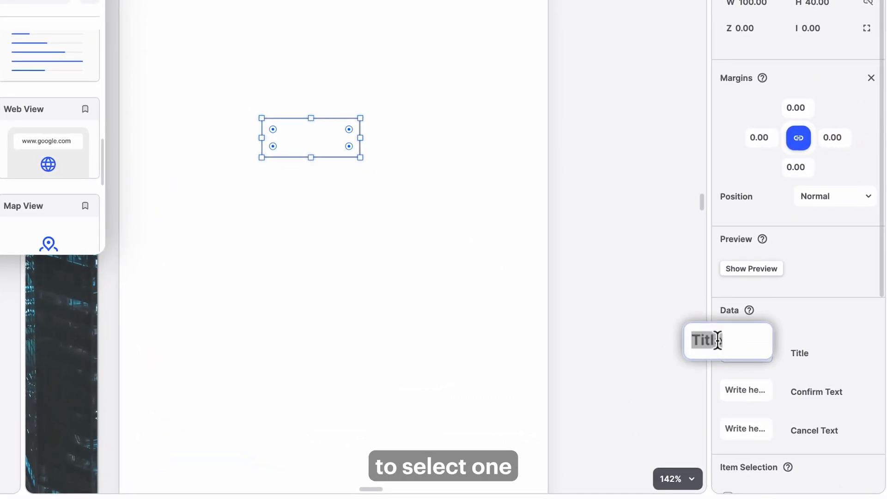
key("BackSpace")
key("BackSpace")
key("BackSpace")
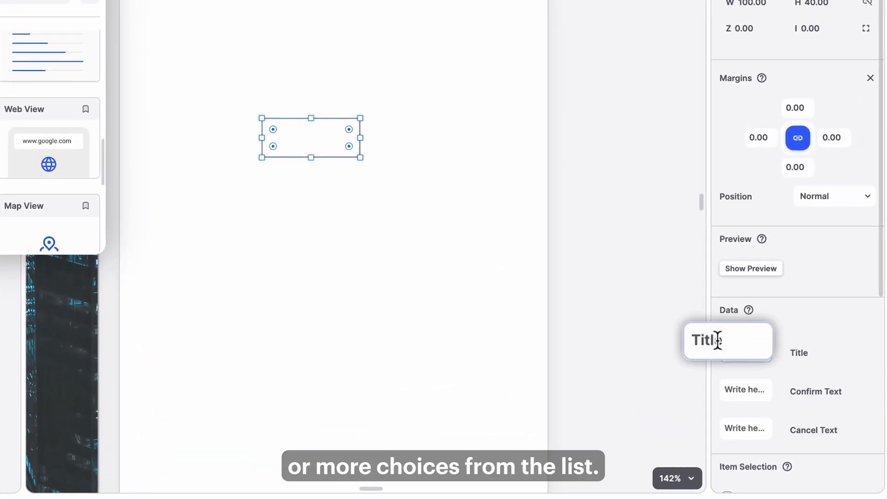
left_click_drag(490, 307, 247, 134)
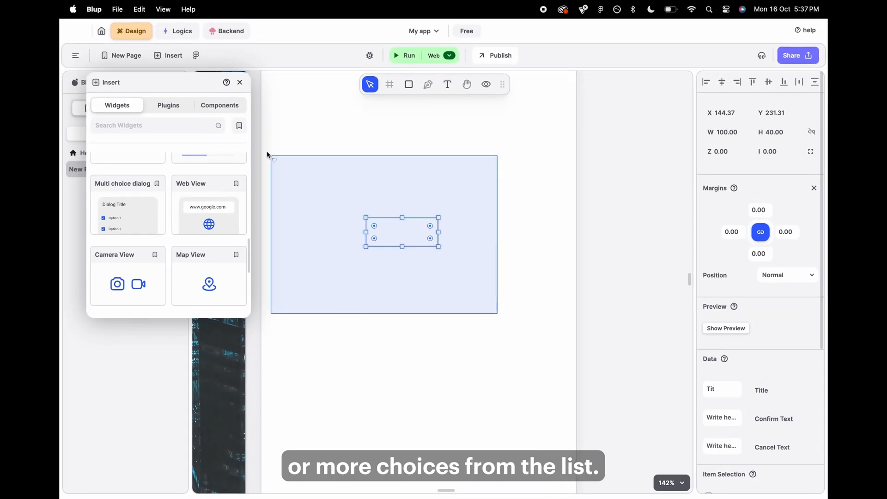
key("Delete")
Place a Web View widget, inspect its URL setting, then delete it.
left_click_drag(225, 267, 536, 249)
scroll(536, 248, "up", 3)
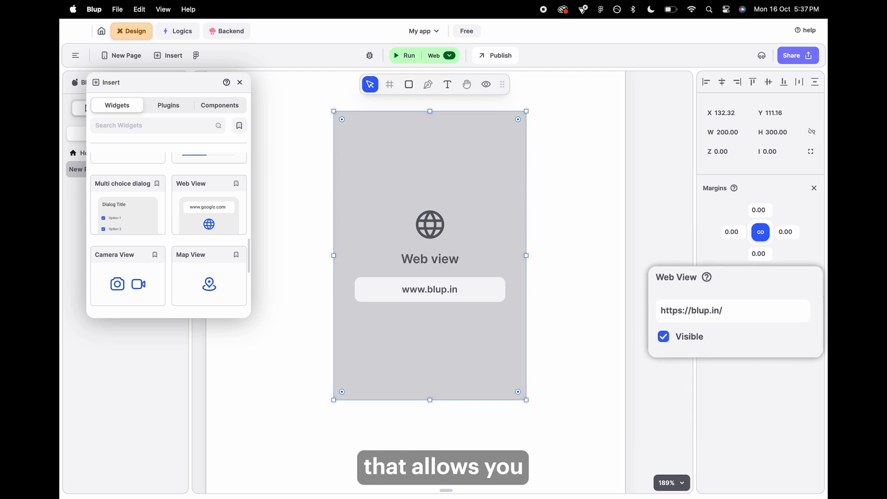
left_click_drag(470, 307, 470, 309)
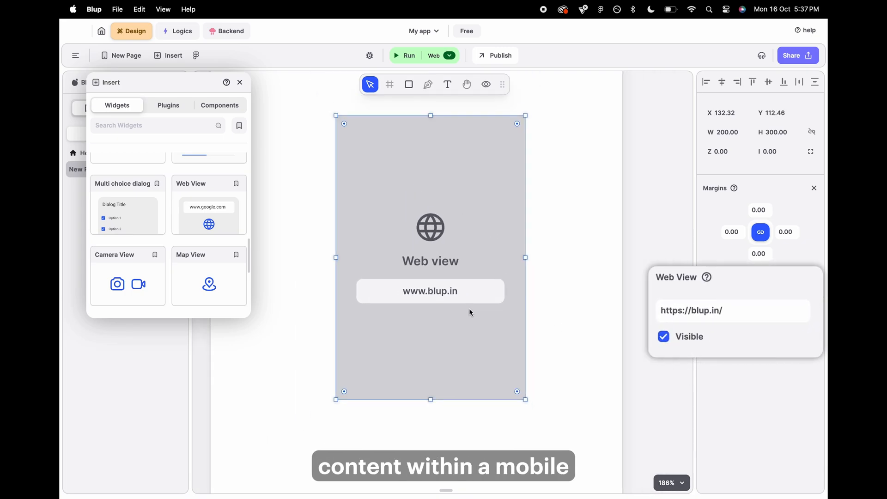
scroll(469, 308, "down", 3)
scroll(469, 308, "down", 3)
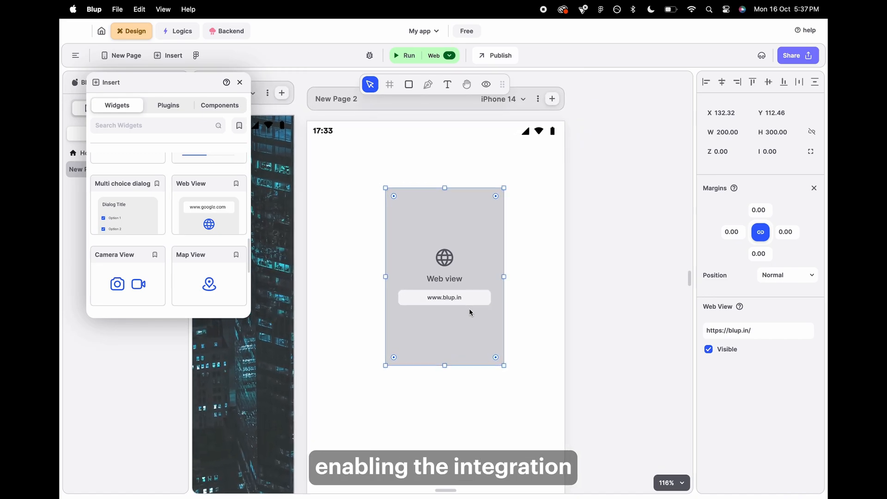
key("Delete")
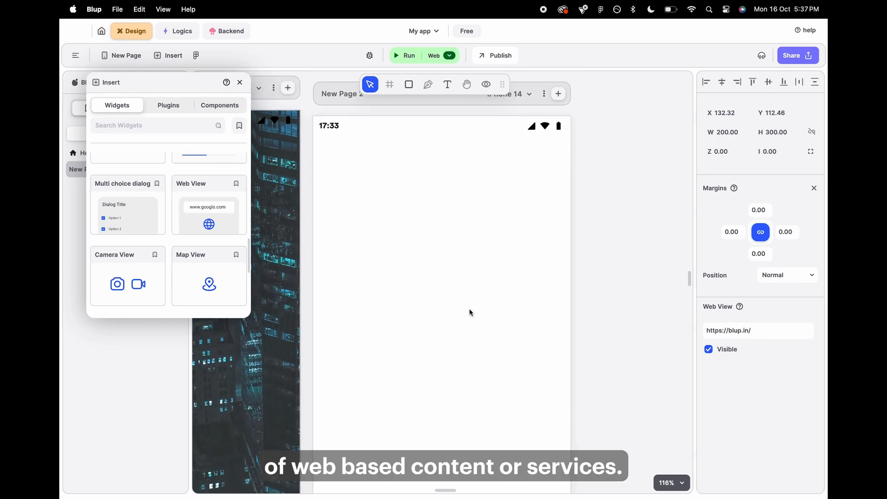
Place a Camera View widget on the page and review its camera settings.
scroll(211, 259, "down", 2)
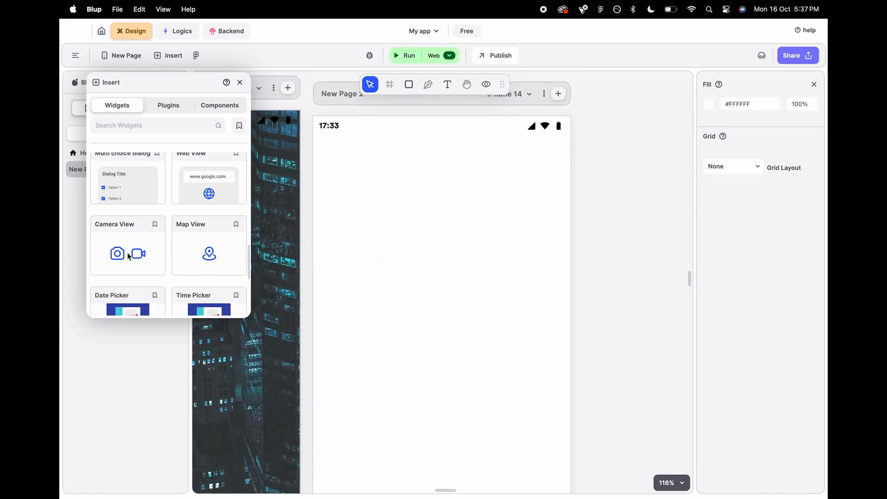
left_click_drag(129, 257, 436, 228)
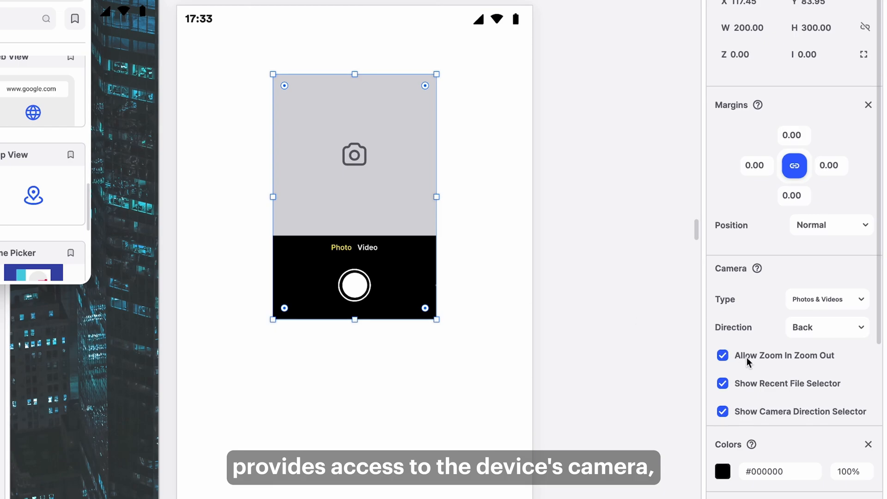
scroll(759, 365, "down", 4)
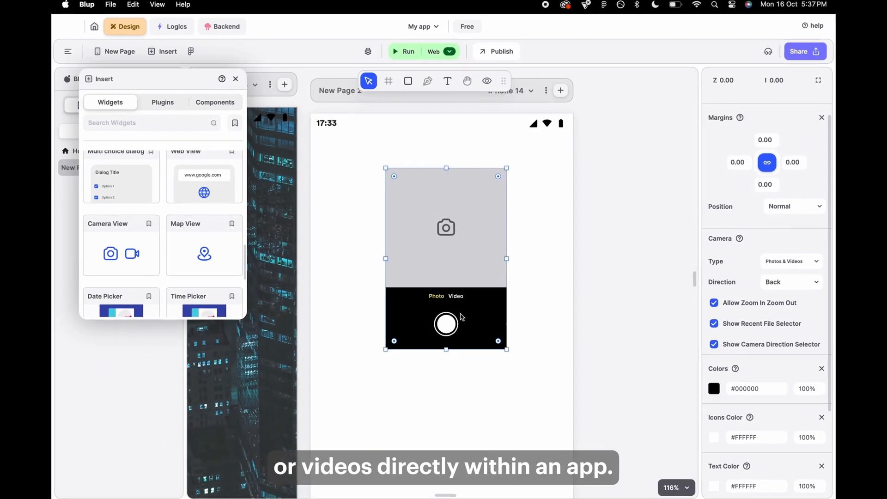
Place a Map View widget on the page and switch its map type to Satellite, then Terrain, then another type.
left_click_drag(207, 251, 424, 205)
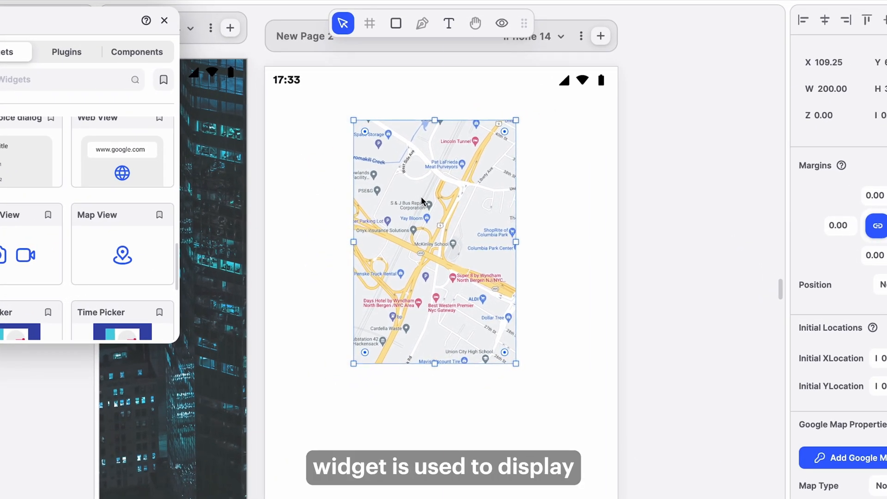
scroll(421, 196, "down", 3)
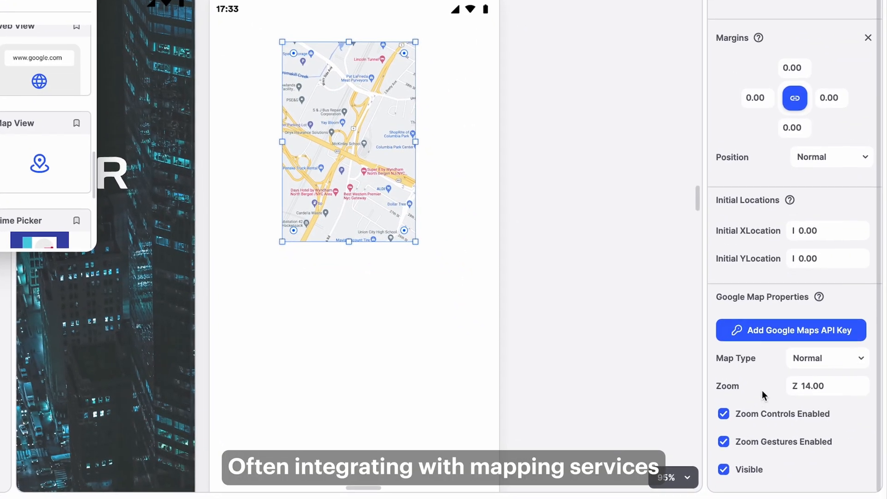
left_click(818, 359)
left_click(806, 380)
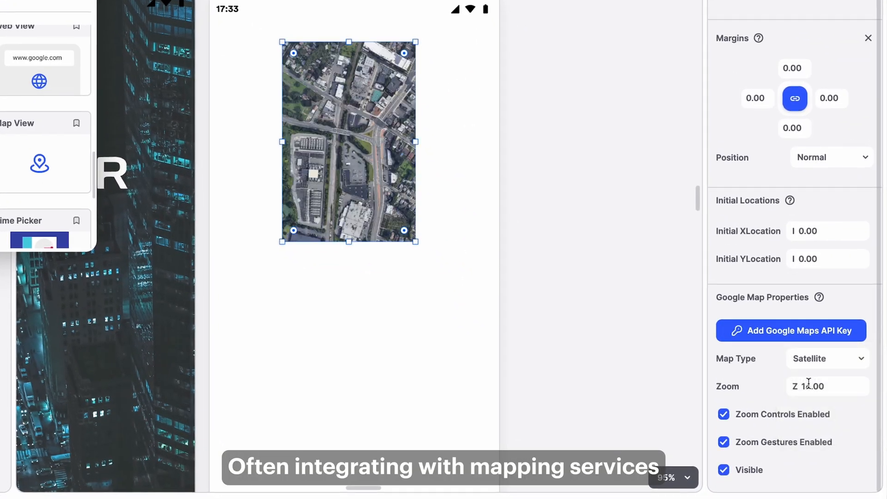
left_click(821, 359)
left_click(816, 404)
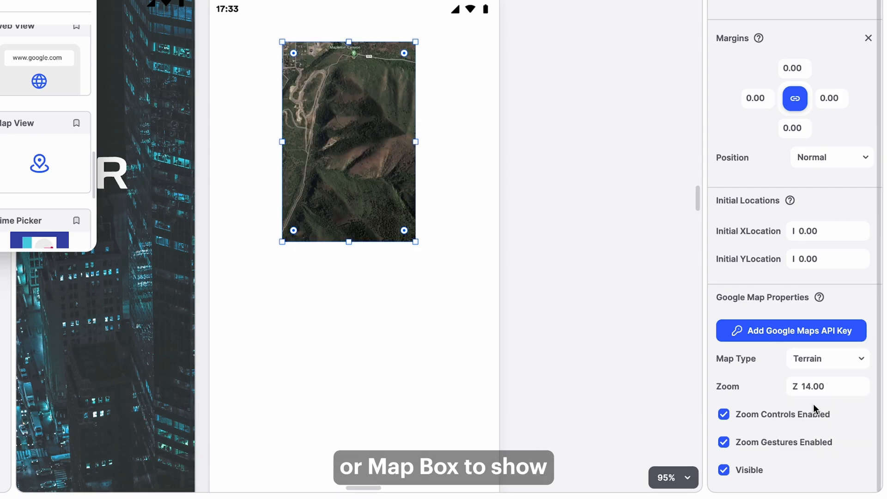
left_click(826, 367)
left_click(816, 426)
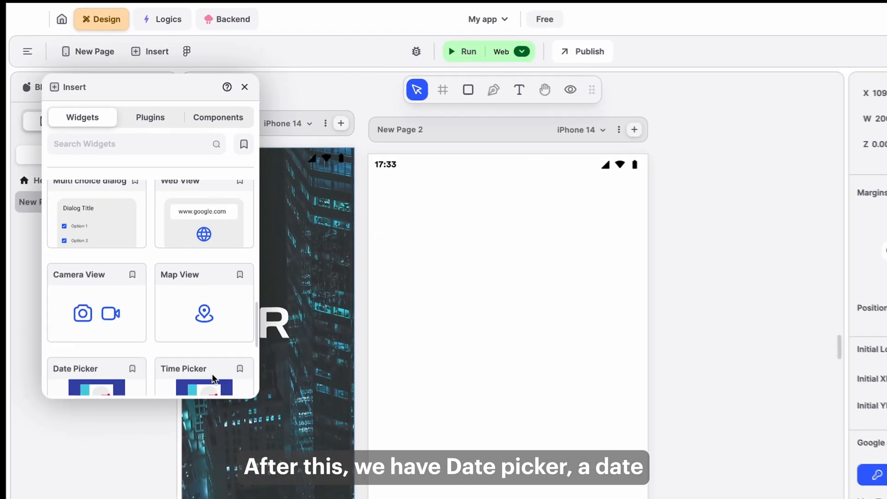
Place a Date Picker widget, preview it, pick Thursday 17 October 2019, and confirm with OK.
scroll(102, 332, "down", 2)
left_click_drag(73, 330, 482, 287)
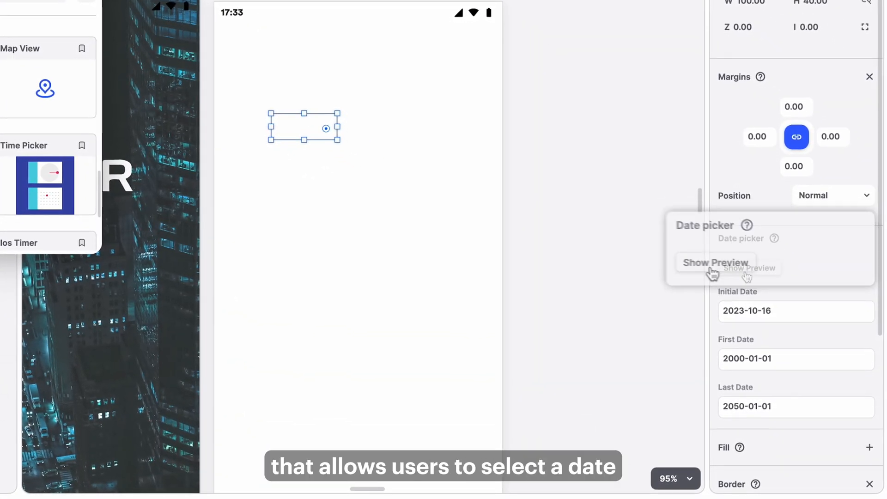
left_click(748, 269)
left_click(402, 183)
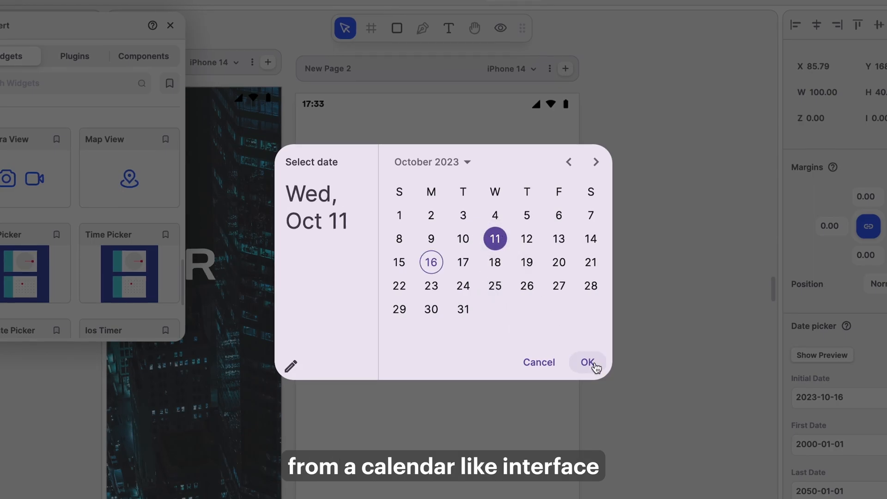
left_click(462, 263)
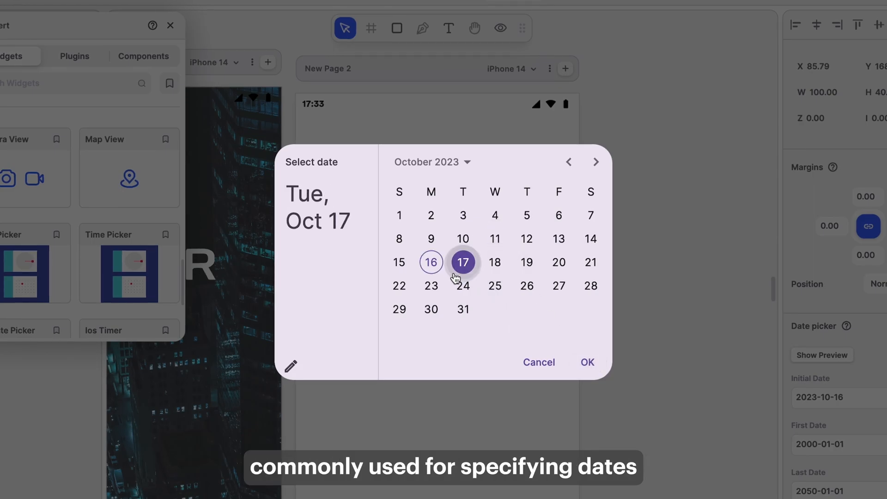
left_click(456, 167)
left_click(494, 243)
left_click(523, 261)
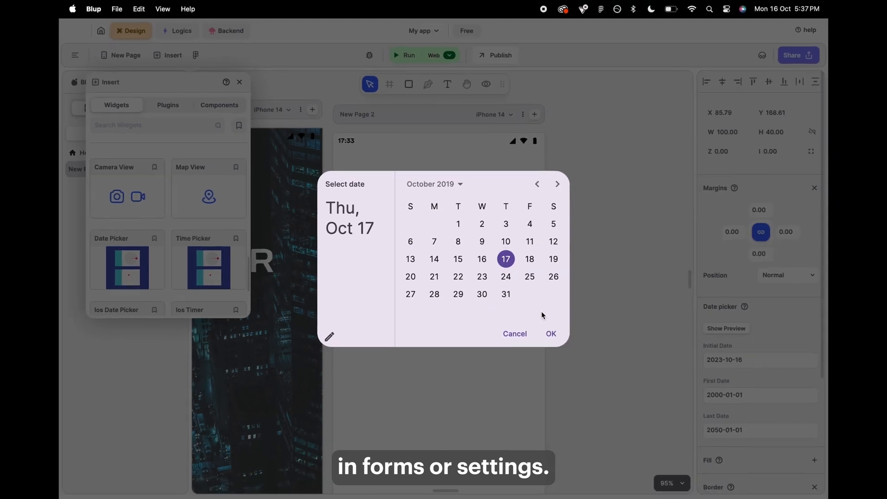
left_click(551, 333)
left_click(396, 239)
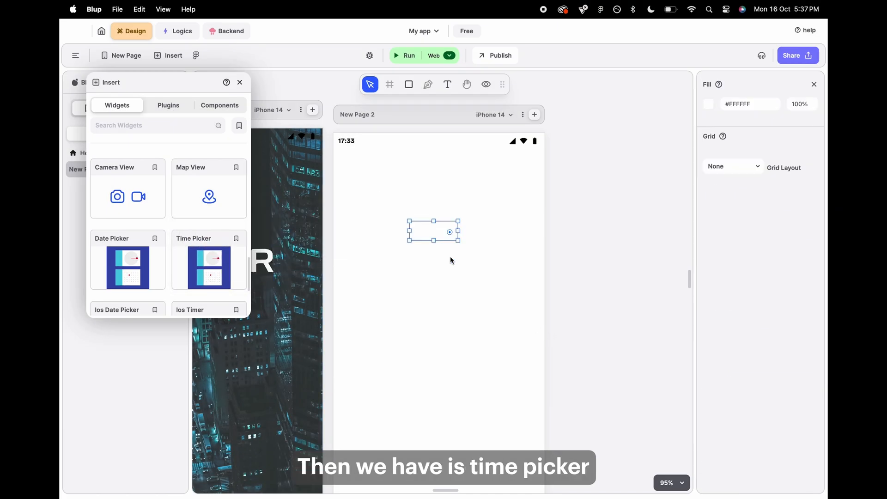
Nudge the Time Picker widget down and preview its time selection dialog.
left_click_drag(424, 241, 422, 252)
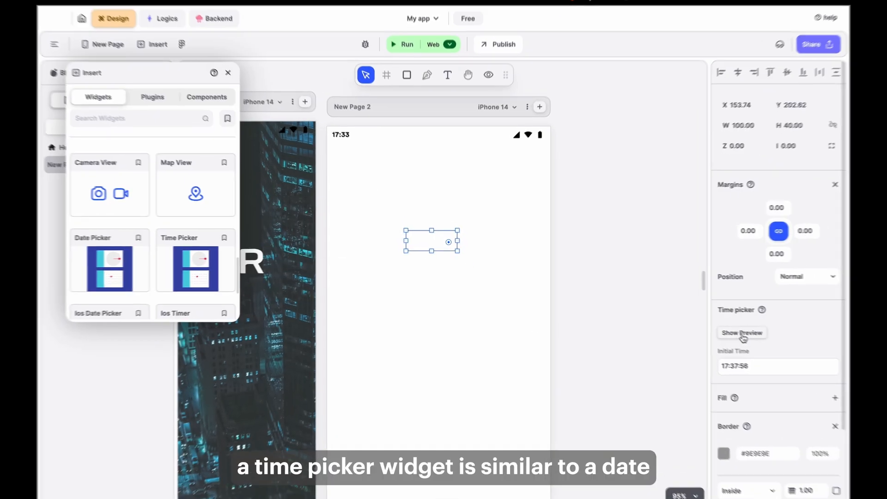
left_click(734, 328)
left_click(503, 300)
left_click(327, 283)
left_click(580, 345)
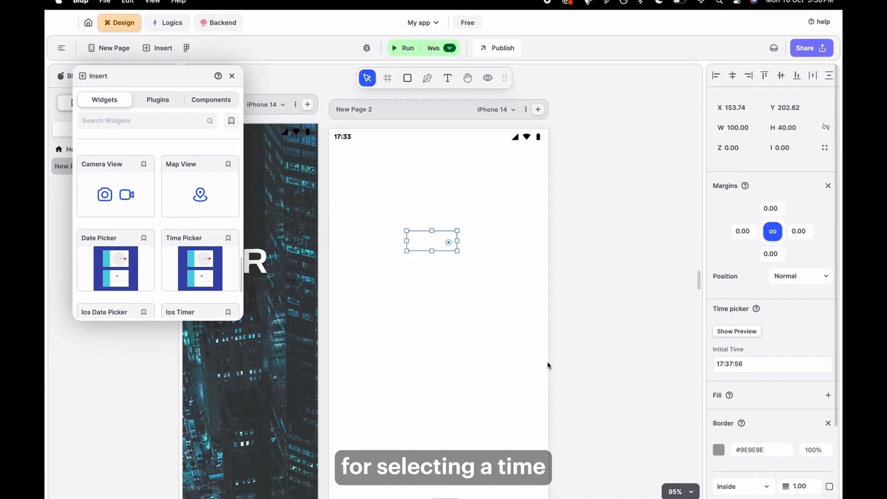
Preview the Time Picker again, select 9:37 AM, and confirm with OK.
double_click(740, 363)
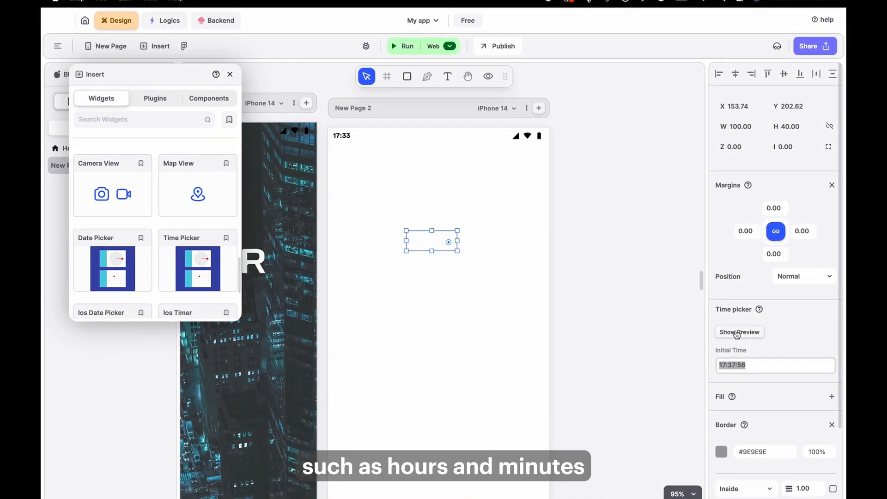
left_click(737, 332)
left_click(332, 273)
left_click(462, 250)
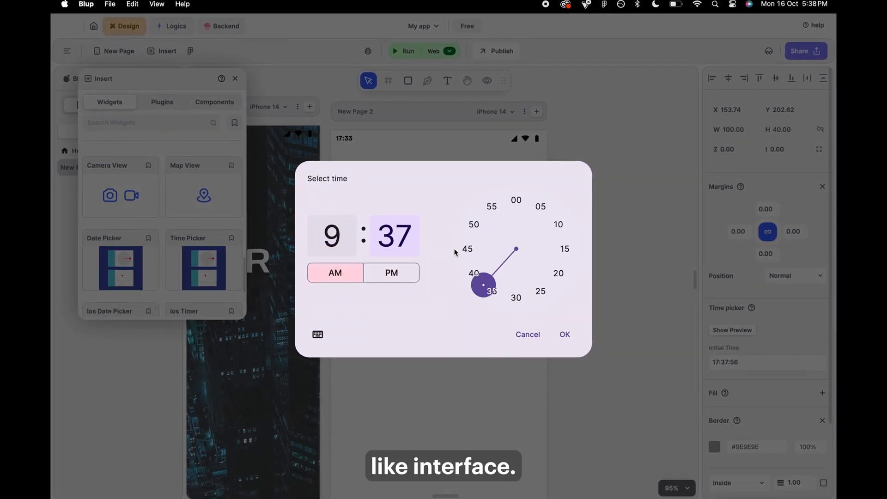
left_click(564, 334)
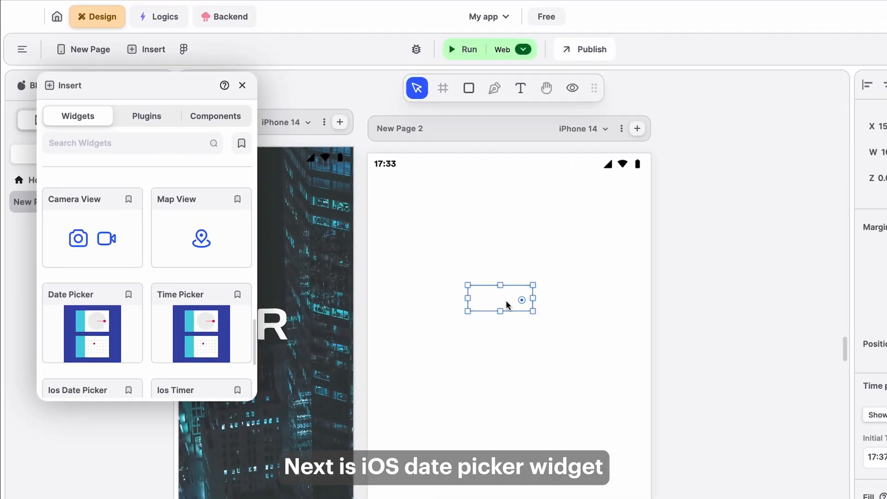
Place an iOS Date Picker widget on the page.
scroll(76, 373, "down", 2)
left_click_drag(63, 373, 540, 342)
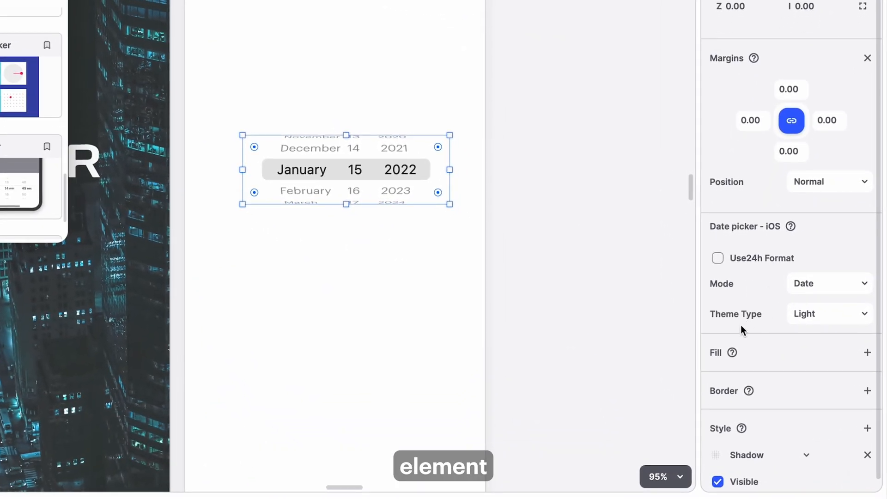
scroll(735, 380, "down", 1)
scroll(727, 295, "up", 1)
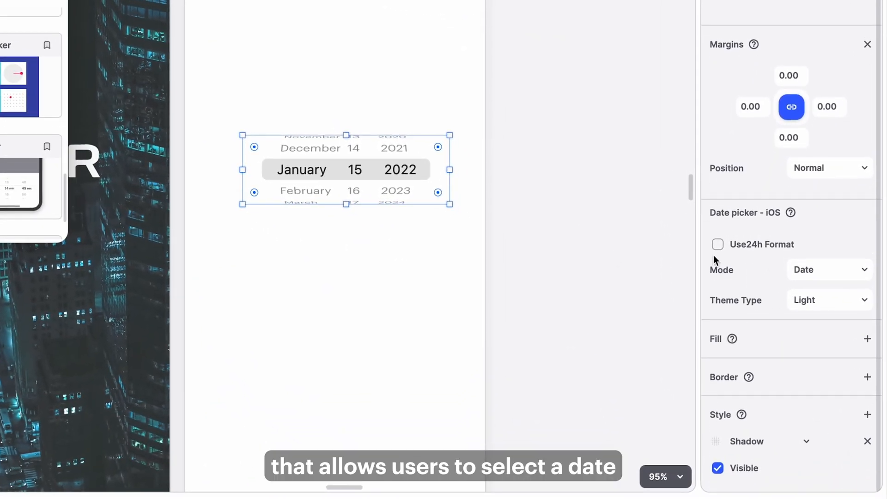
Review the iOS Date Picker's Theme Type and Mode options, then delete the widget.
left_click(823, 321)
left_click(826, 301)
left_click(823, 300)
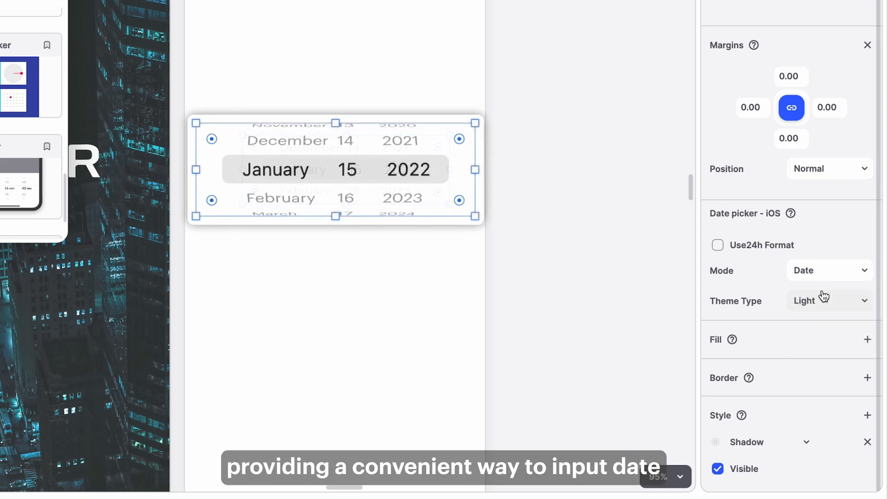
left_click(828, 271)
left_click(818, 316)
left_click(825, 279)
left_click(825, 278)
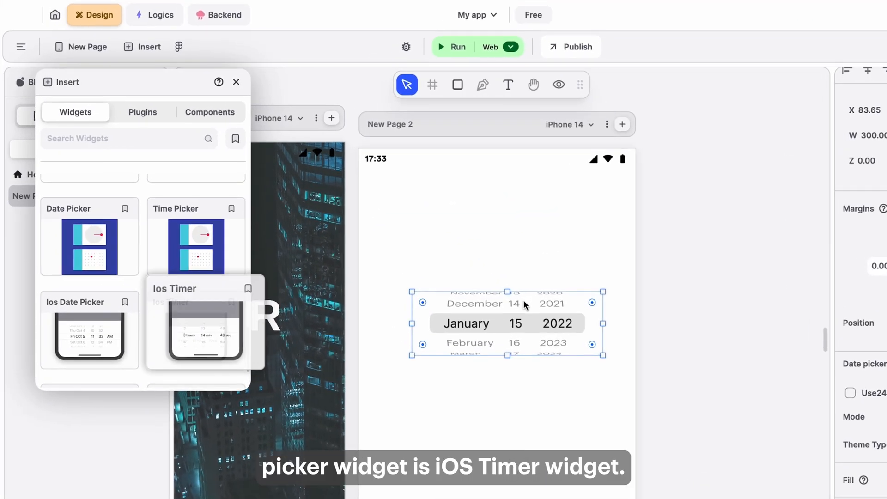
key("Delete")
Place an iOS Timer widget, set its mode to Hm, move it slightly down, then delete it.
left_click_drag(201, 336, 411, 339)
left_click_drag(468, 330, 509, 329)
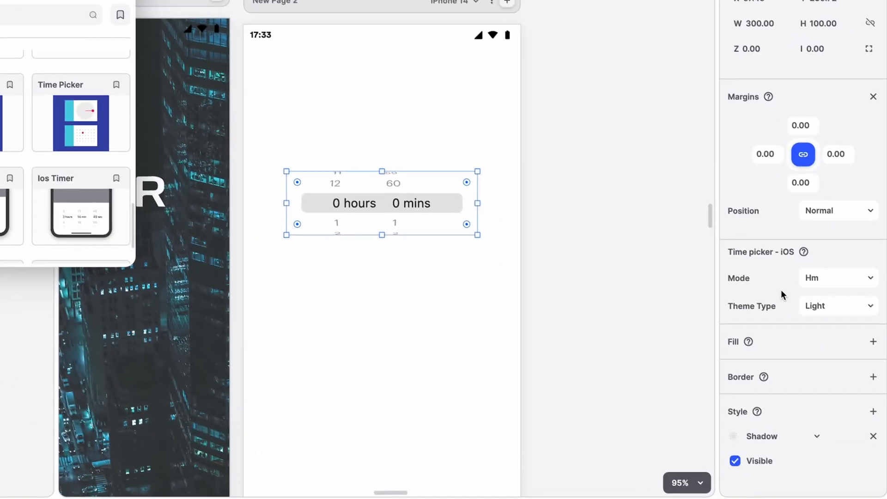
left_click(836, 278)
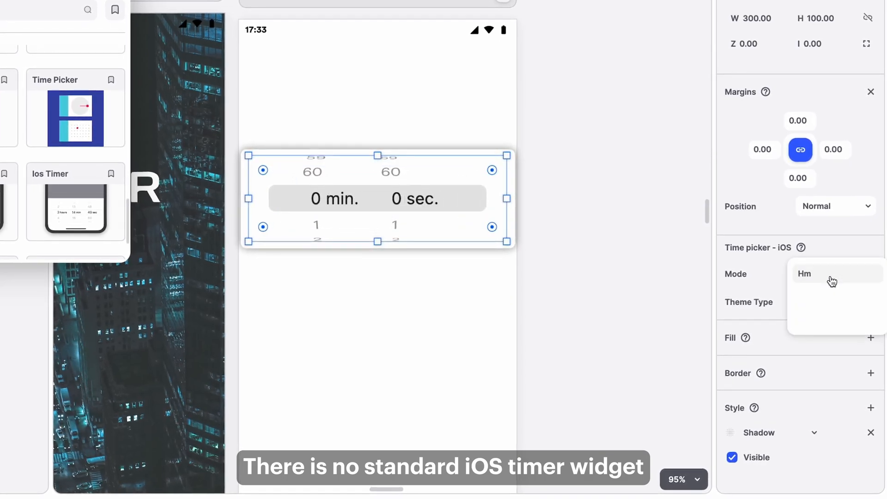
left_click(819, 280)
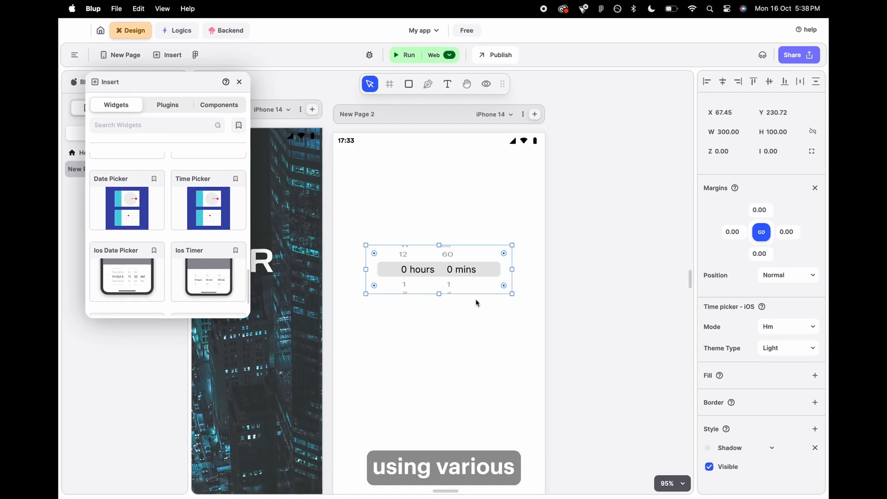
left_click_drag(463, 284, 464, 293)
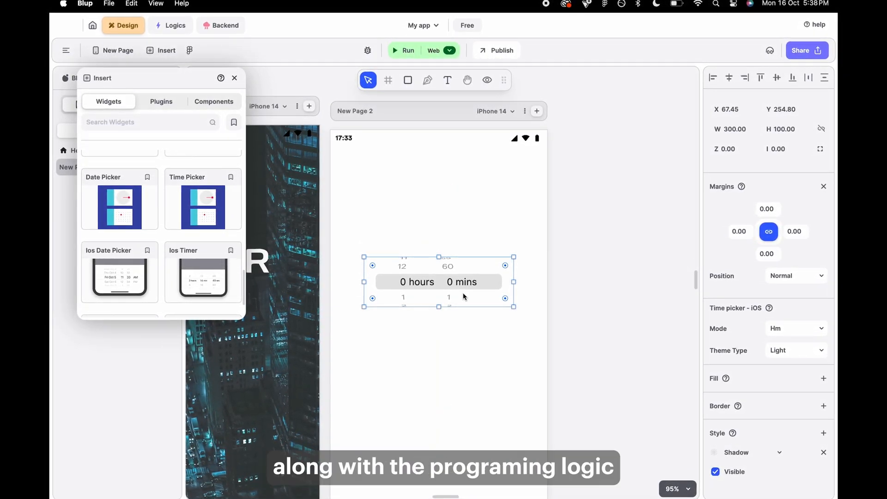
key("Delete")
Place an Alert dialog box widget, preview it, and close the preview with OK.
scroll(190, 271, "down", 3)
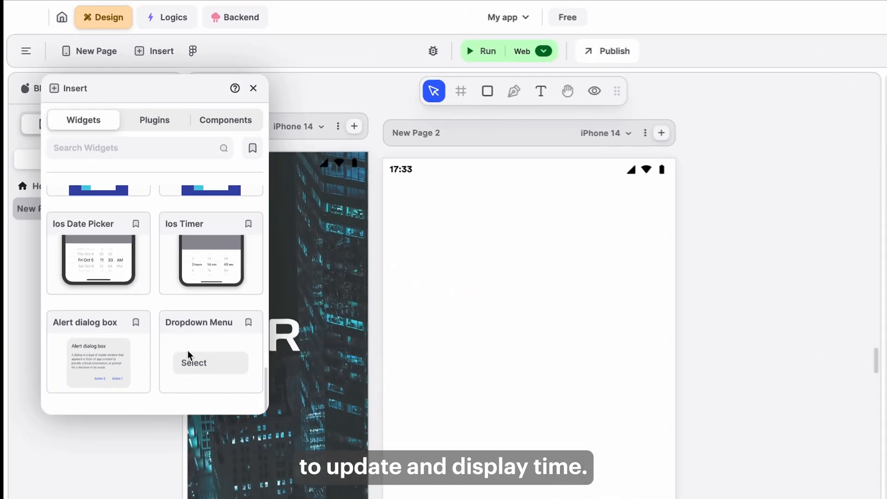
left_click_drag(103, 386, 505, 334)
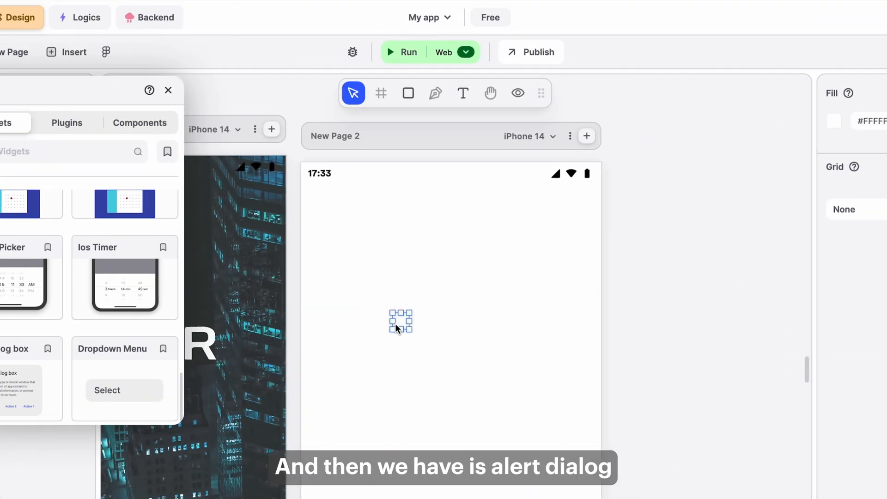
left_click_drag(401, 322, 417, 330)
left_click(855, 439)
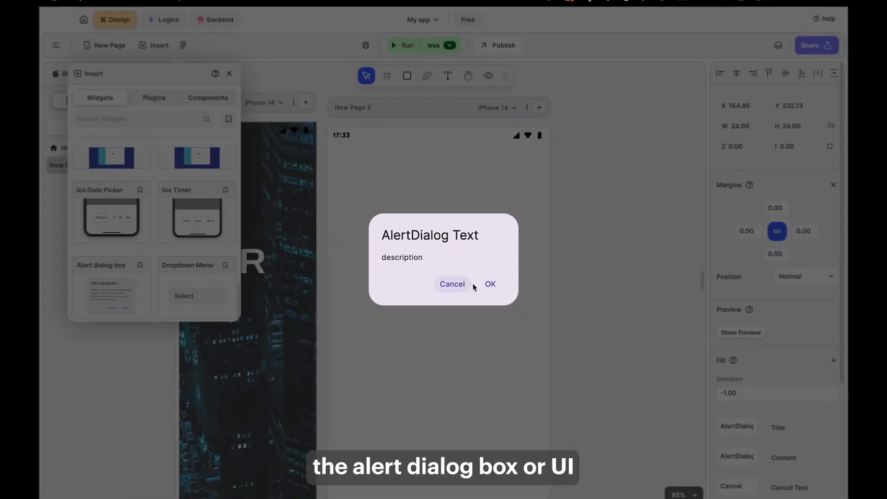
left_click(508, 296)
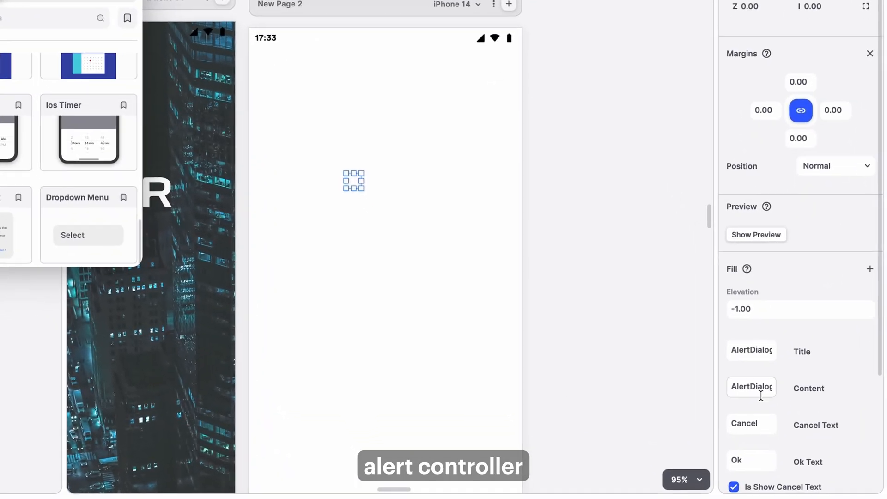
Set the alert dialog's content to Desc and elevation to 10, preview it, then delete the dialog.
scroll(762, 402, "down", 5)
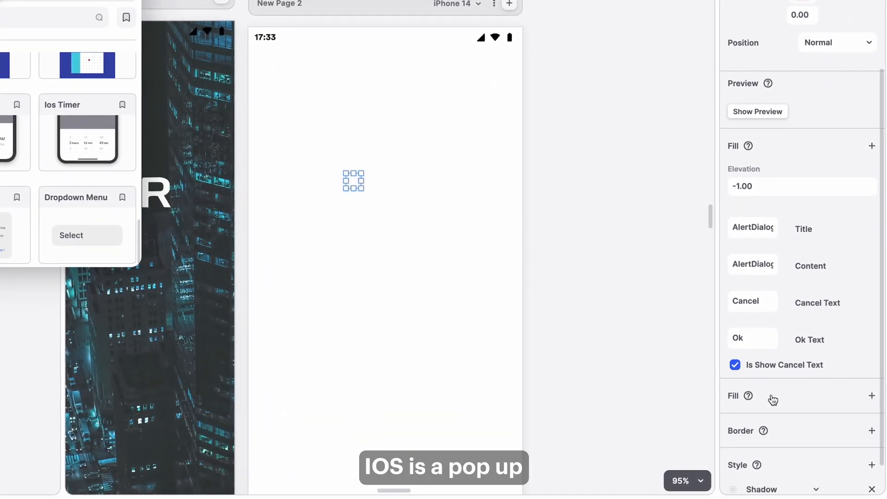
left_click(764, 265)
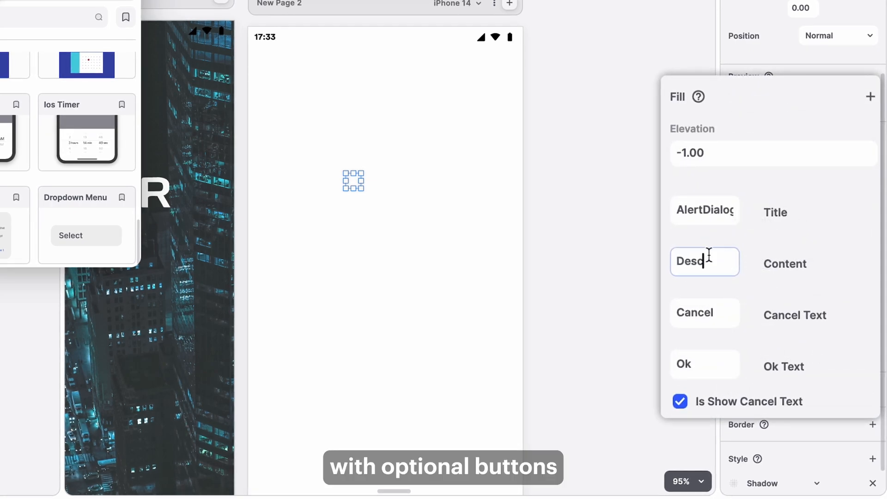
left_click(692, 151)
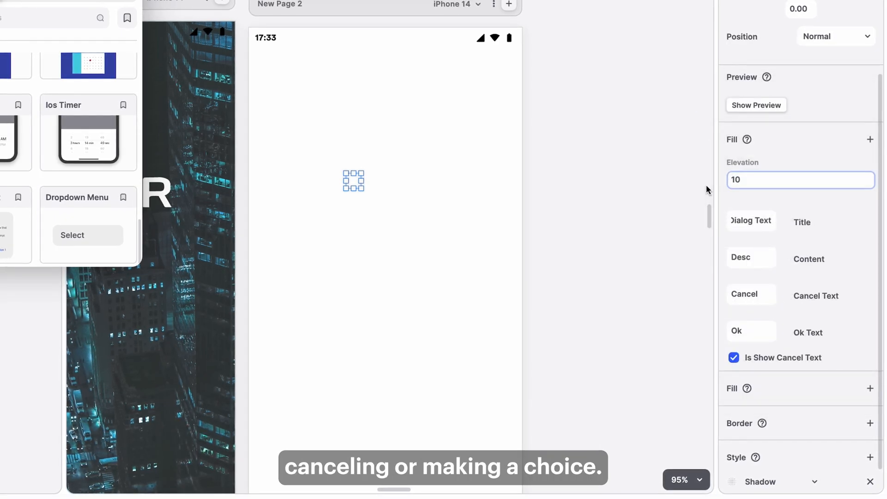
left_click(748, 104)
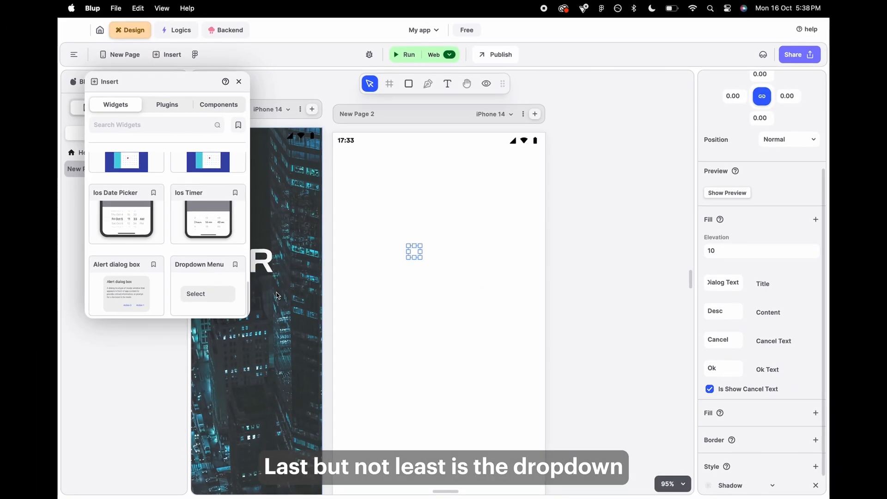
left_click(411, 245)
key("BackSpace")
Place a Dropdown Menu widget and set its value to option 1.
left_click_drag(217, 290, 439, 281)
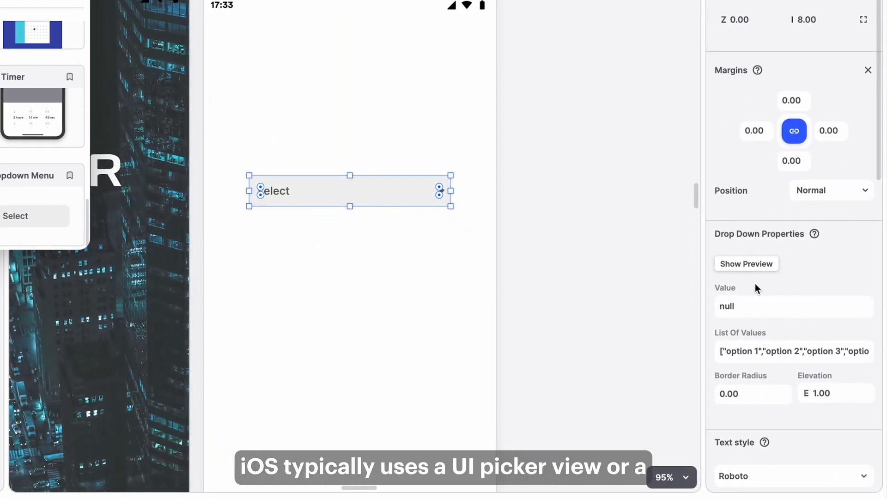
left_click(739, 315)
type("option 1")
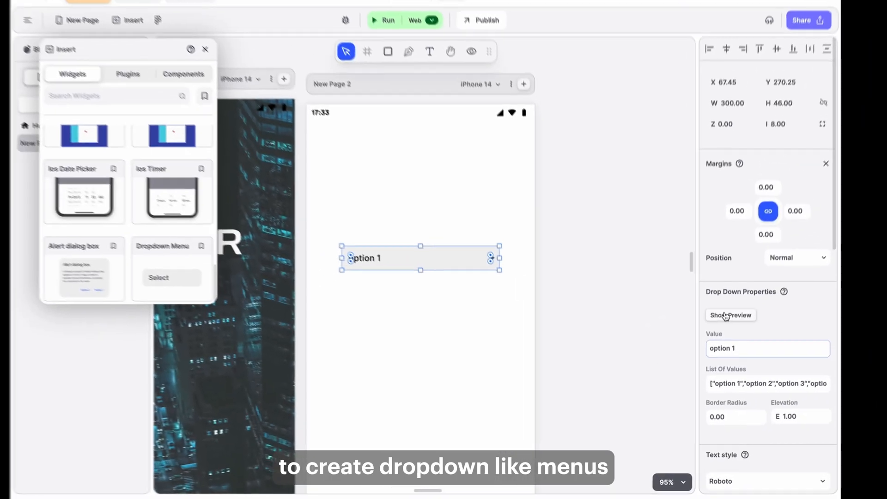
Preview the dropdown, choose option 3 and then option 4, and delete the widget.
left_click(744, 264)
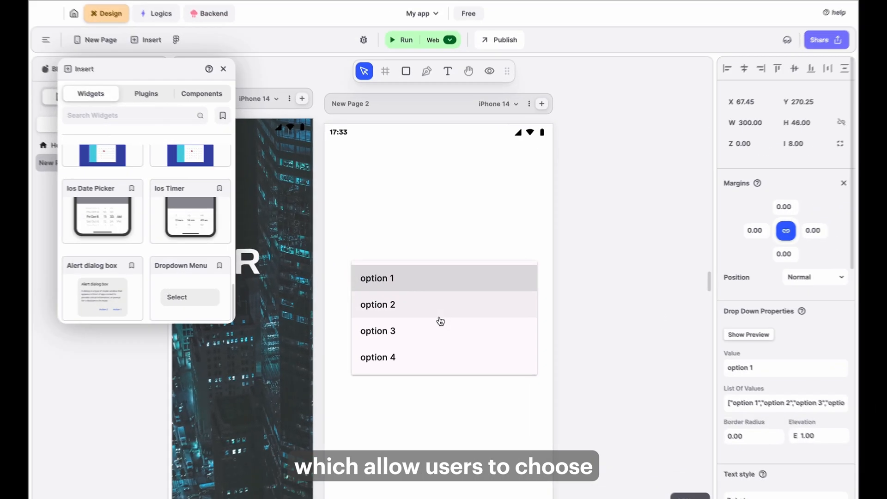
left_click(439, 329)
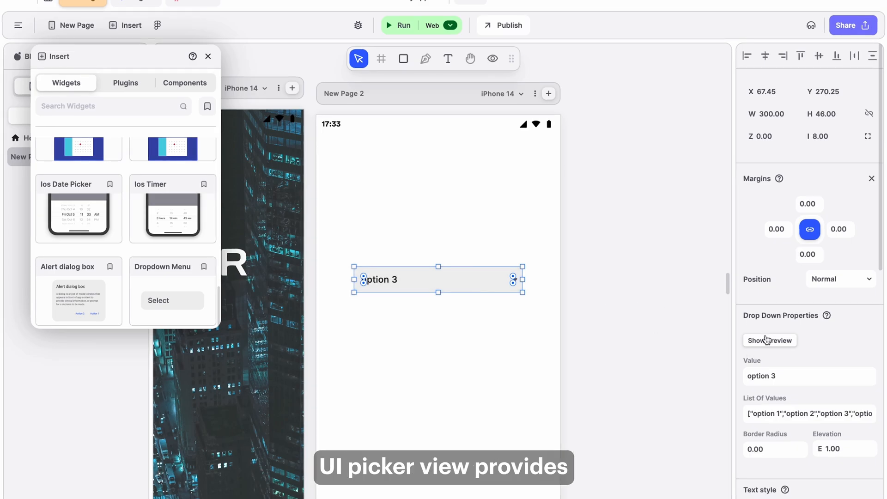
left_click(475, 318)
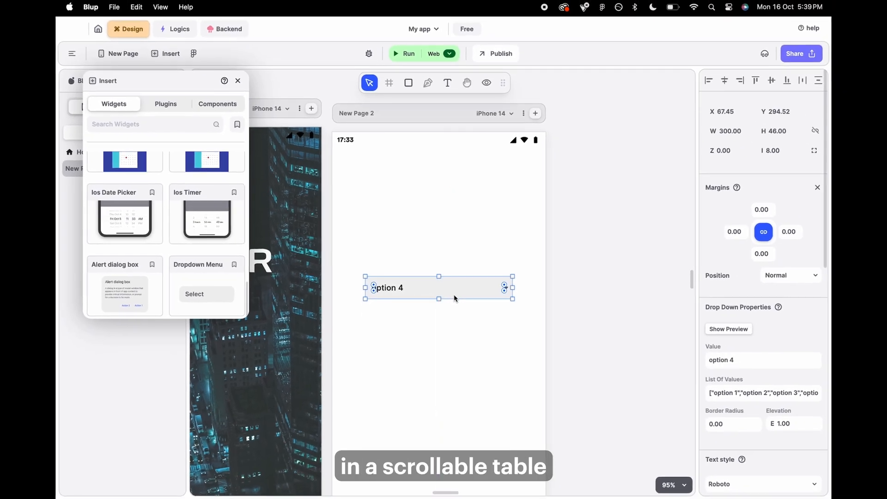
key("Delete")
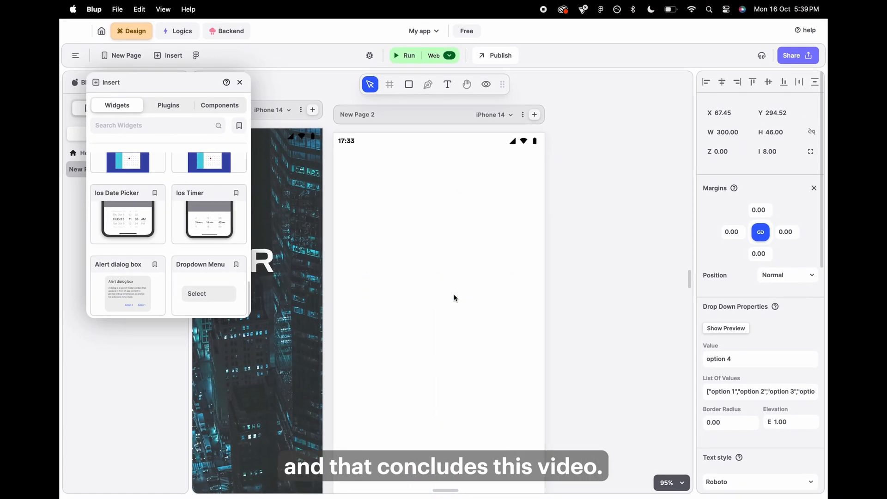
Close the Insert panel.
scroll(401, 260, "up", 1)
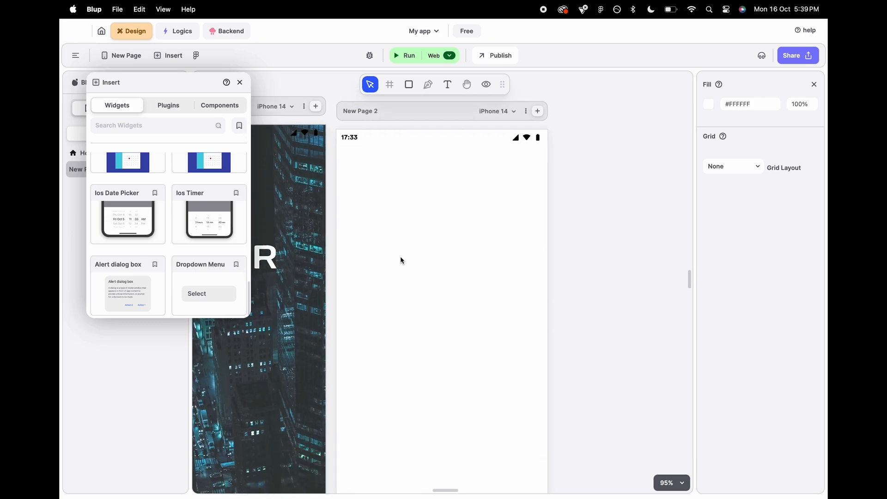
scroll(401, 260, "down", 3)
scroll(401, 260, "left", 1)
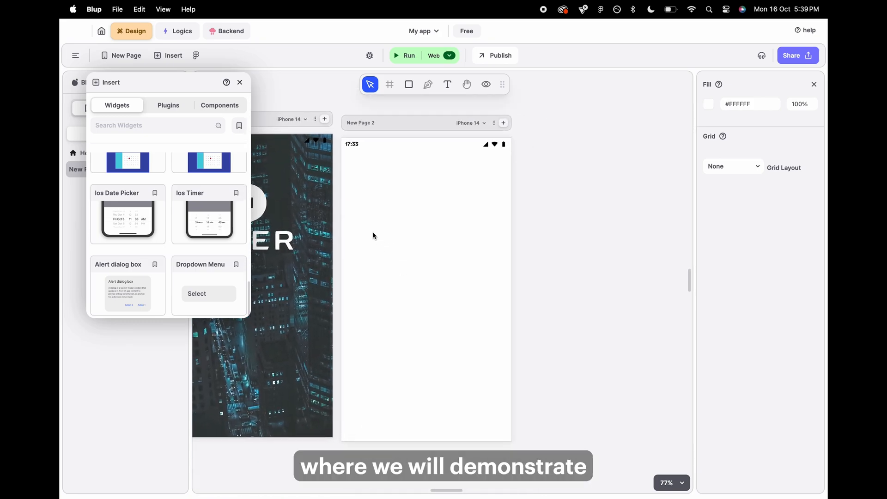
left_click(239, 82)
Delete New Page 2.
scroll(395, 147, "left", 1)
left_click_drag(428, 118, 435, 124)
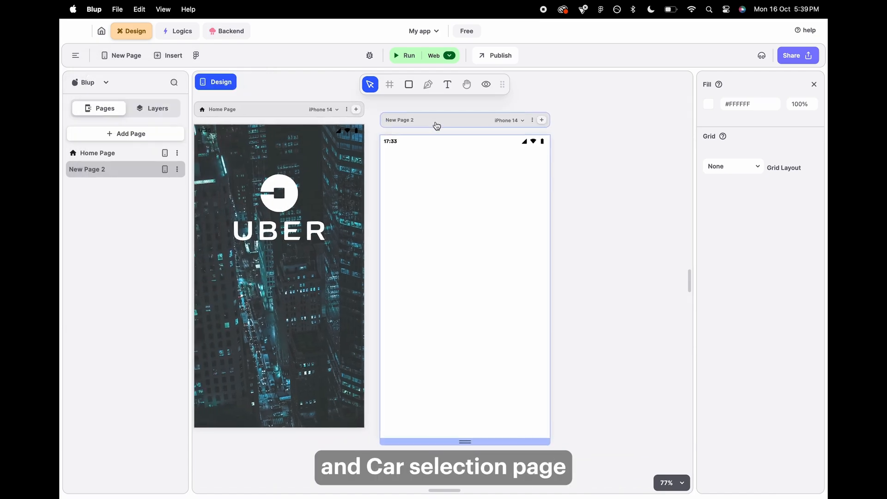
key("BackSpace")
Move the Home Page frame toward the centre of the canvas.
left_click(277, 104)
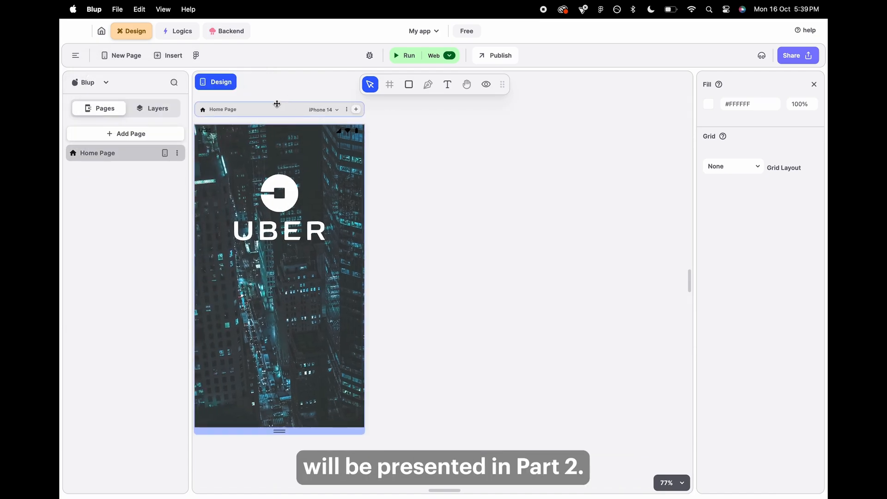
left_click_drag(269, 114, 426, 136)
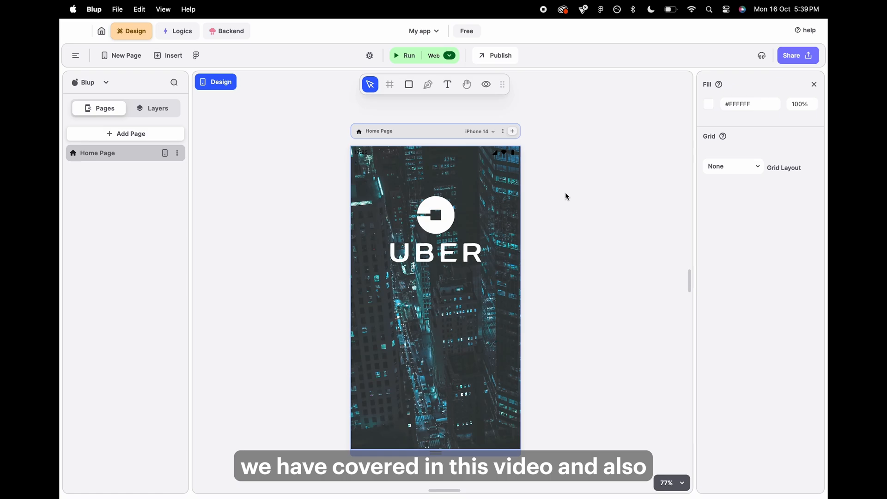
left_click(566, 194)
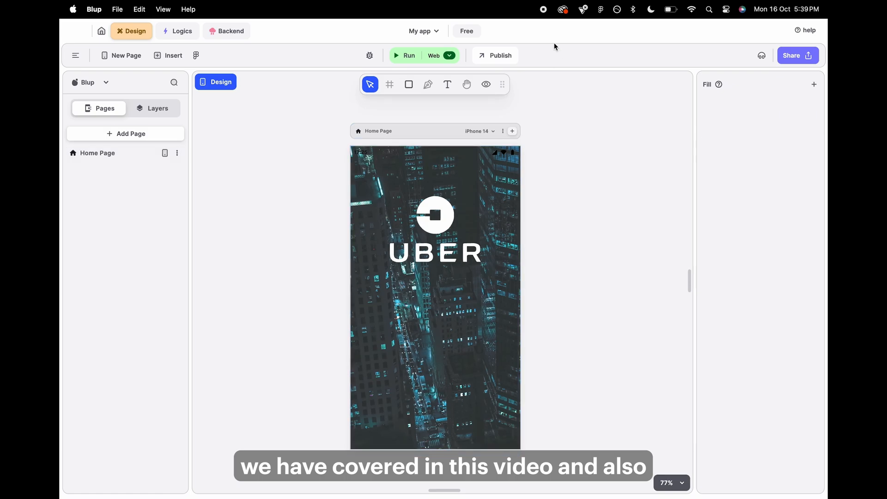